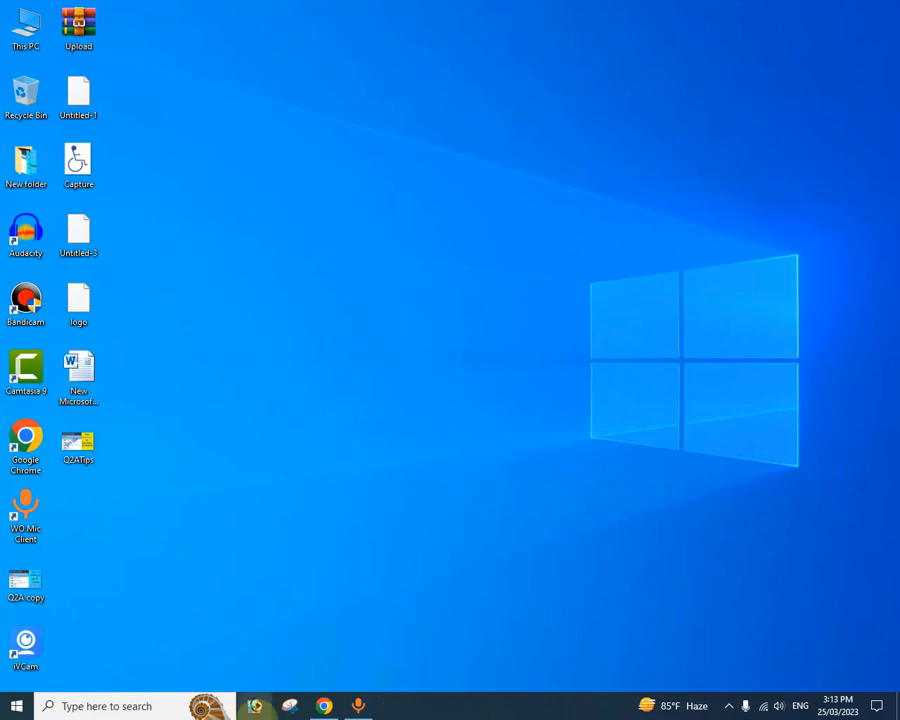
Step: Switch to the Chrome window with cPanel and open the MySQL Databases page
click(322, 707)
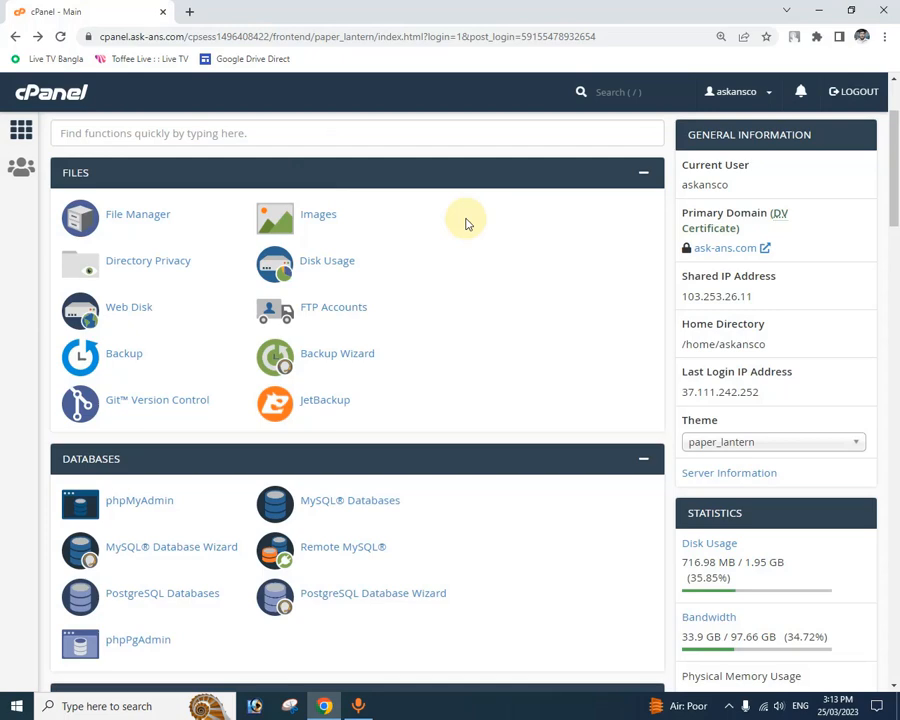
scroll(467, 223, down, 1)
scroll(465, 223, down, 1)
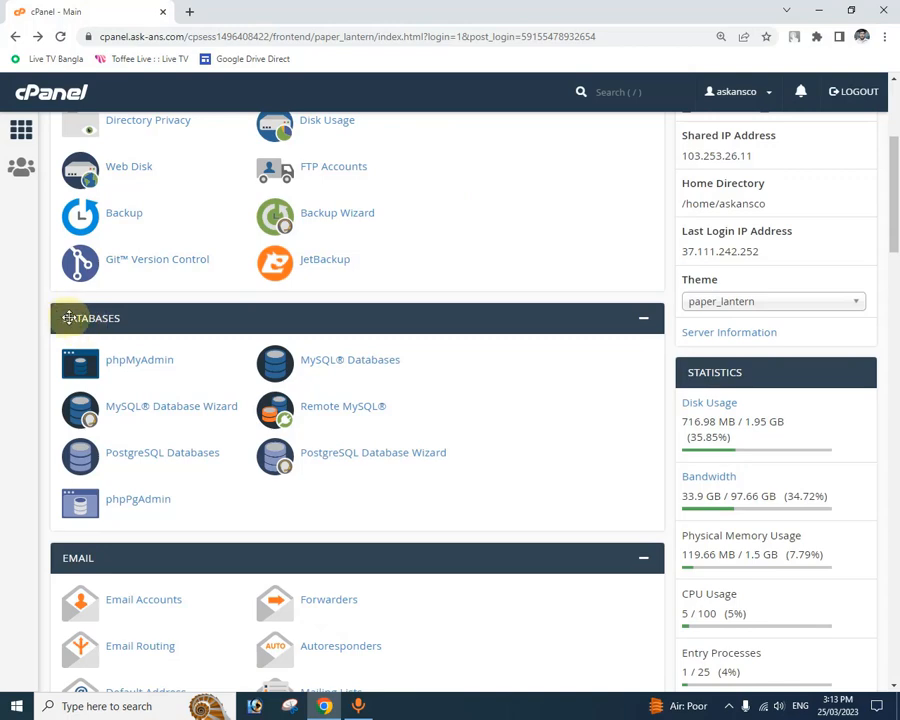
click(337, 365)
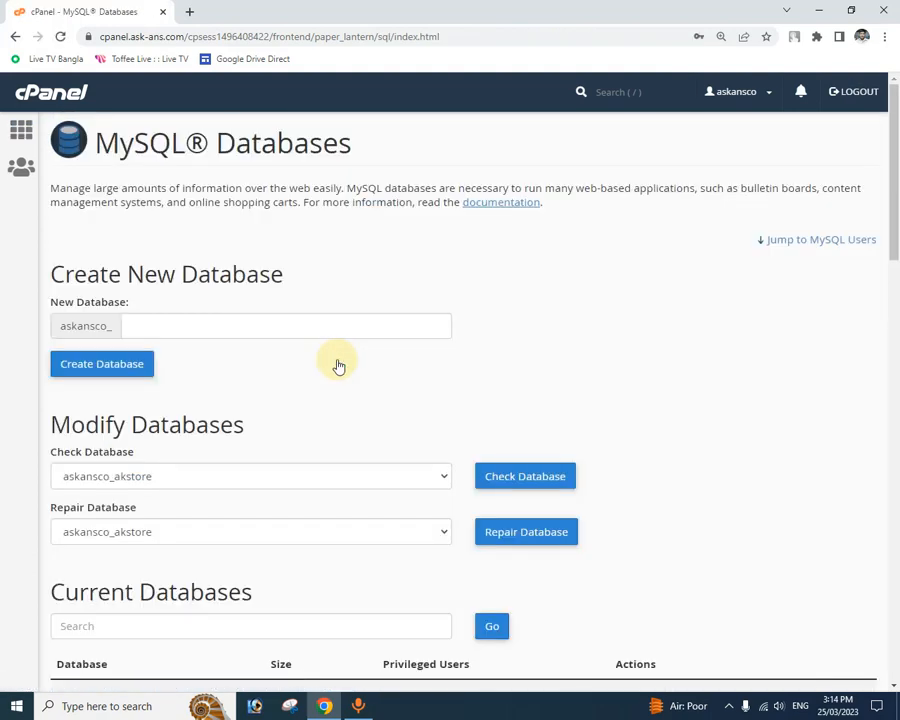
Step: Create a new MySQL database with the name test after the account prefix, and return to the databases page
scroll(339, 366, down, 1)
scroll(339, 366, down, 1)
scroll(345, 330, up, 1)
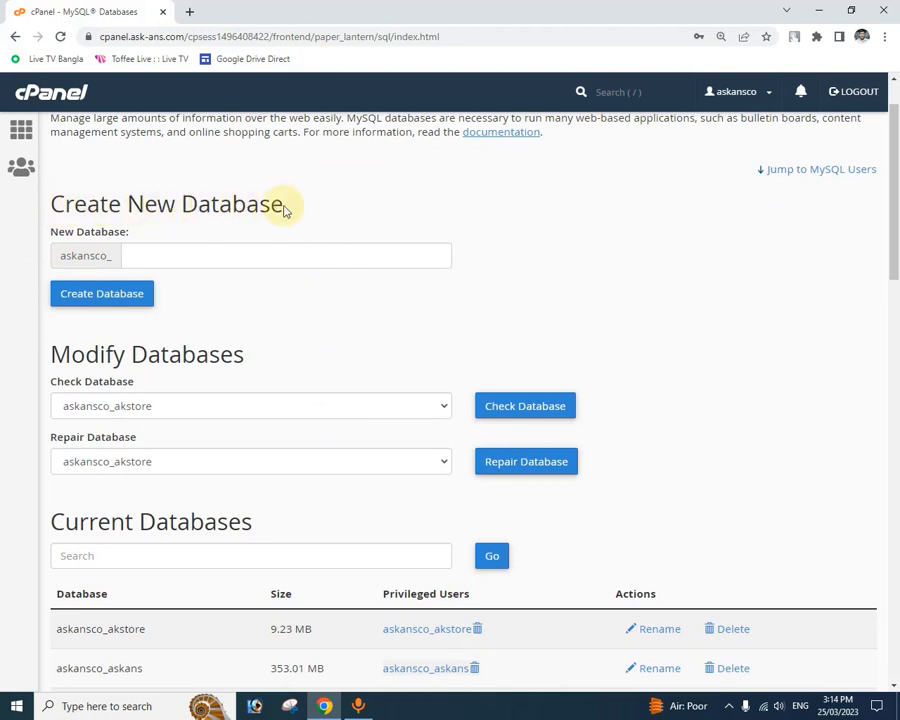
click(181, 255)
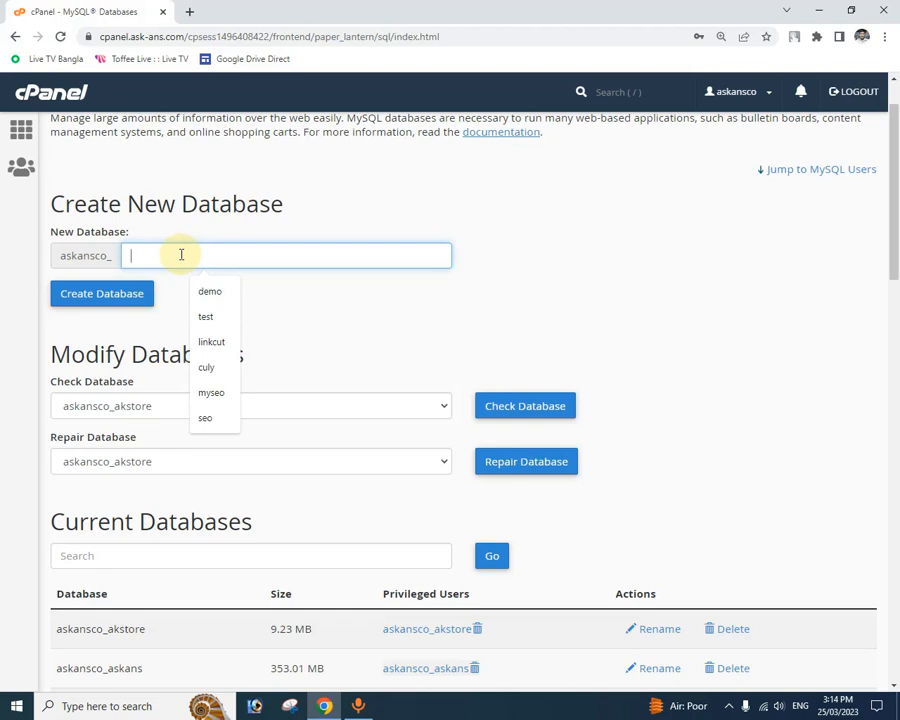
text(test)
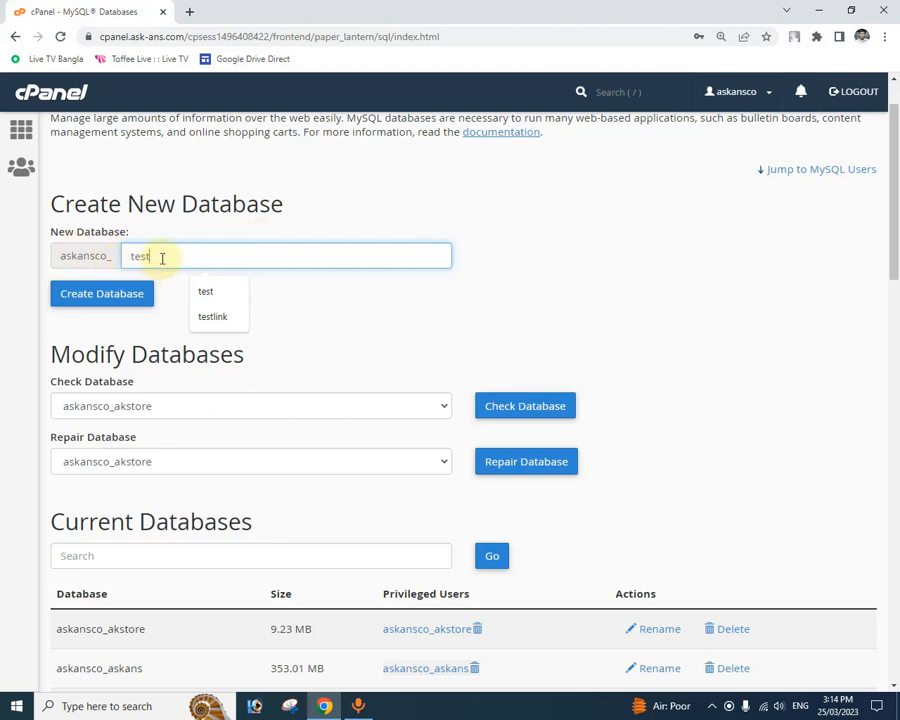
click(108, 299)
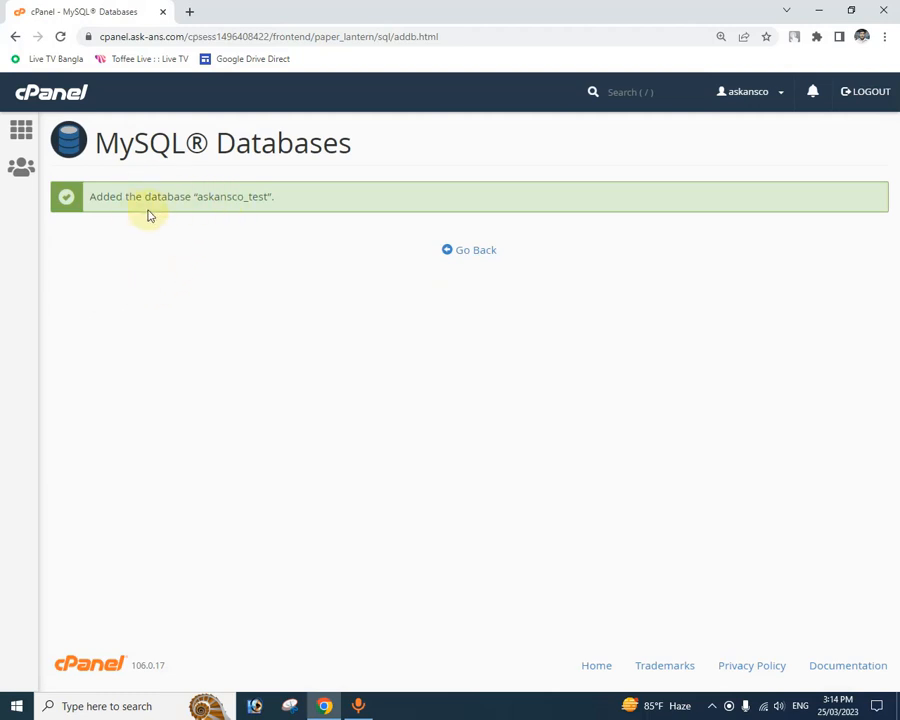
click(490, 253)
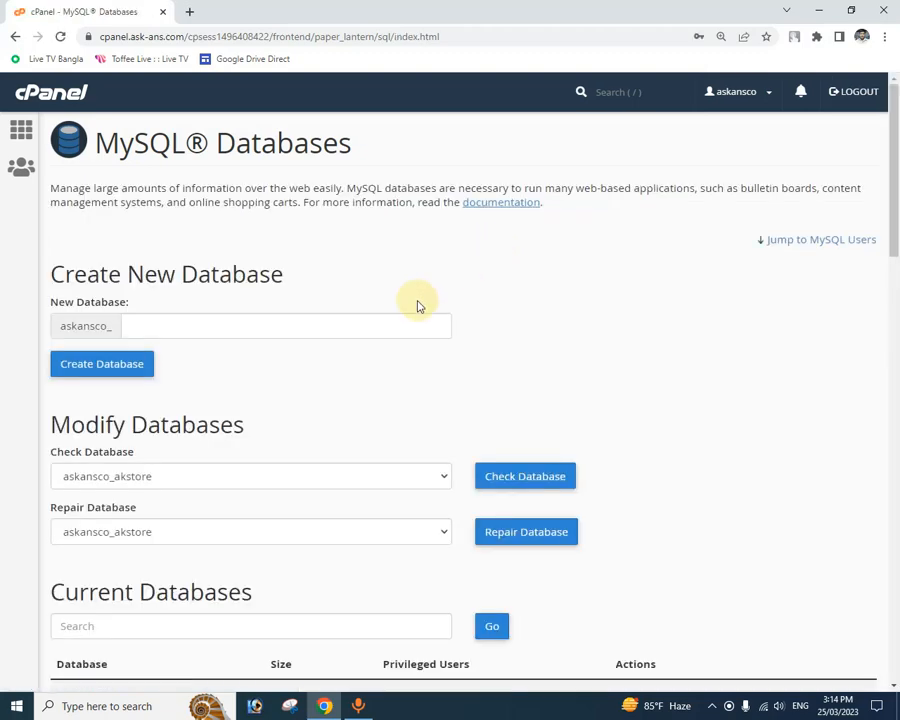
Step: Replace the prefilled username for the new MySQL user with test
scroll(418, 305, down, 4)
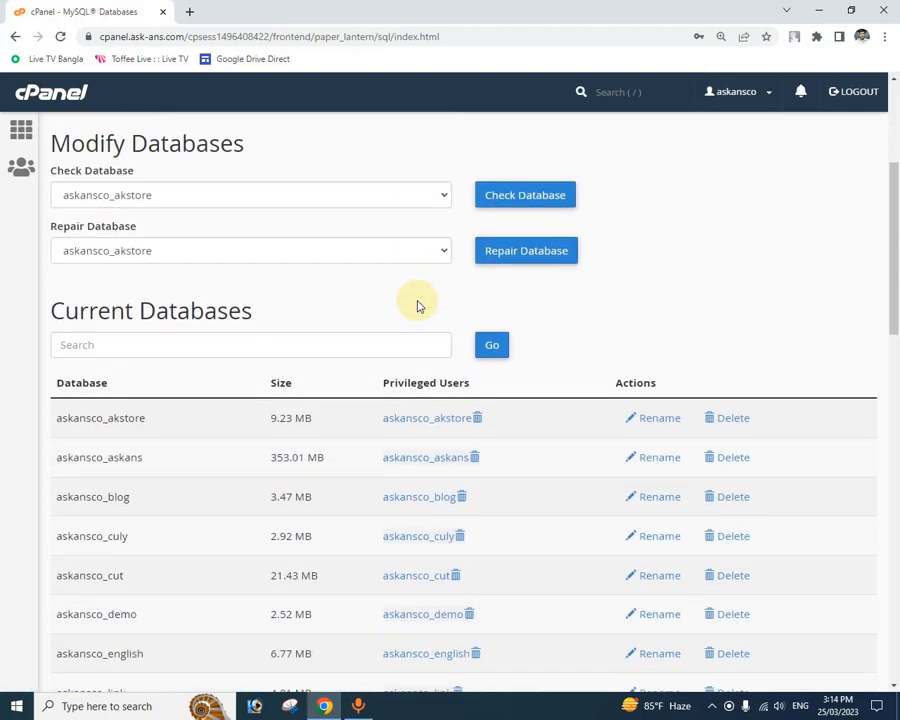
scroll(418, 305, down, 8)
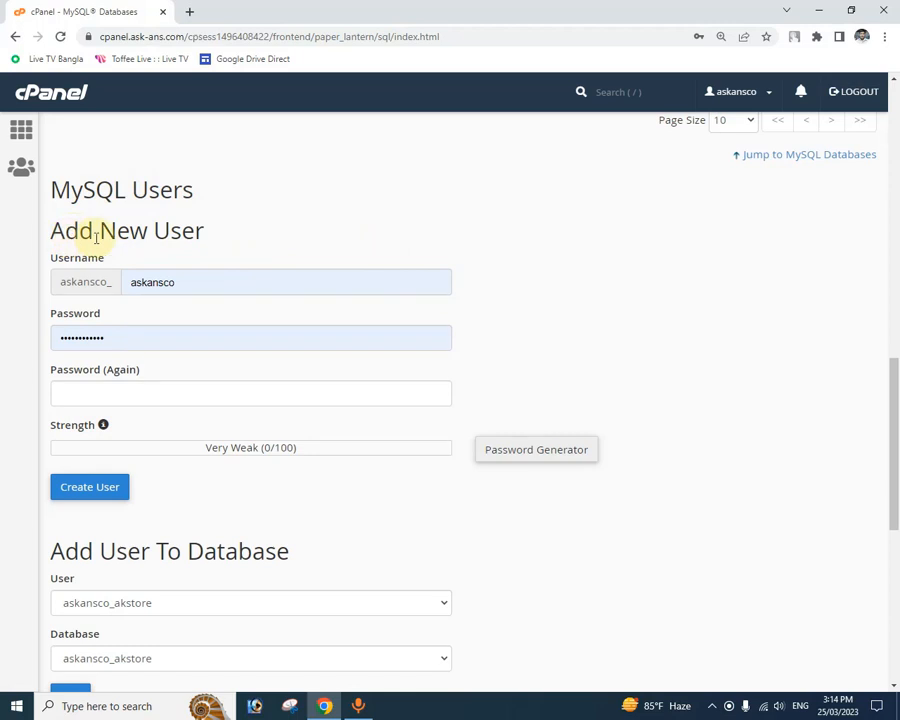
click(199, 281)
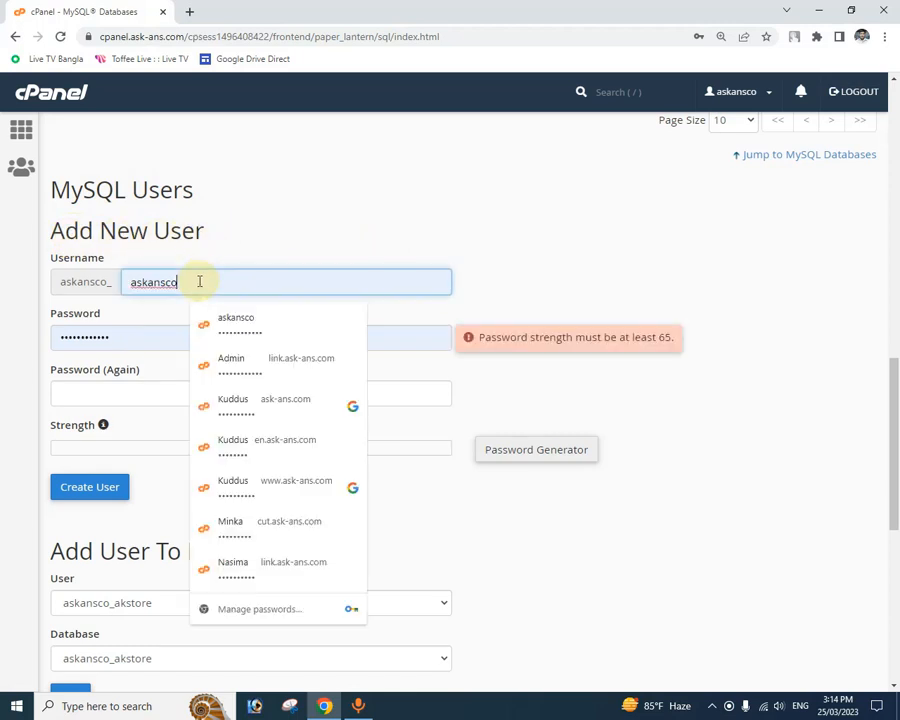
key(BackSpace)
key(BackSpace)
key(BackSpace)
key(BackSpace)
key(BackSpace)
key(BackSpace)
key(BackSpace)
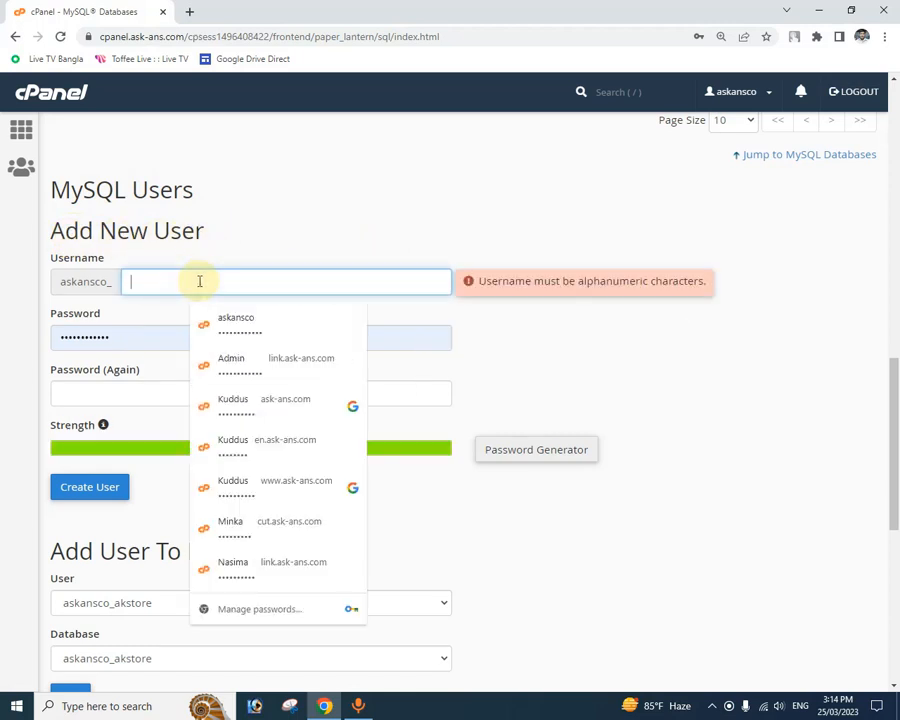
text(tet)
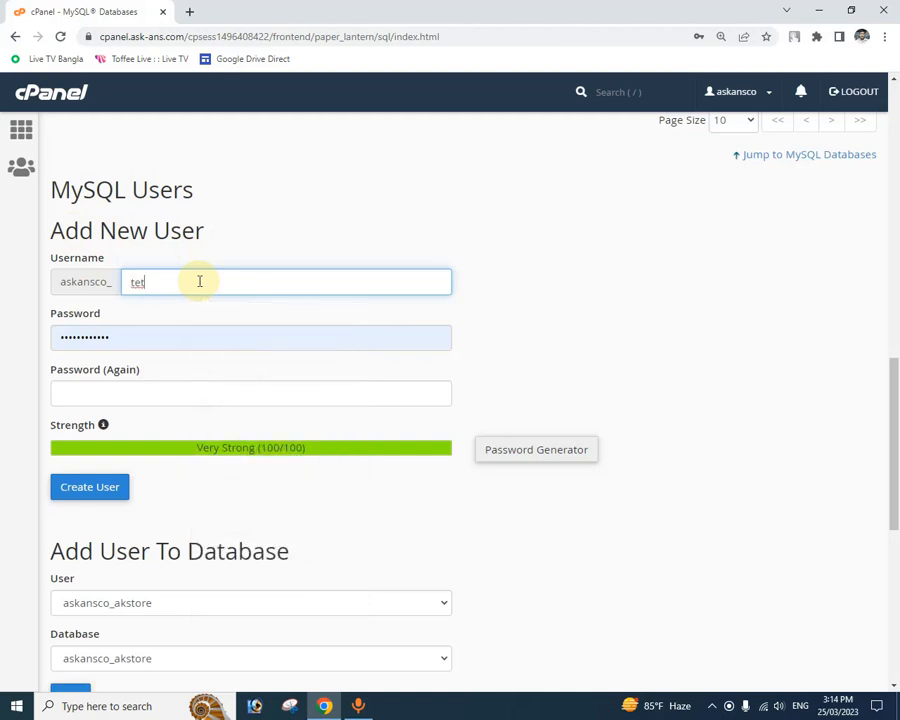
key(BackSpace)
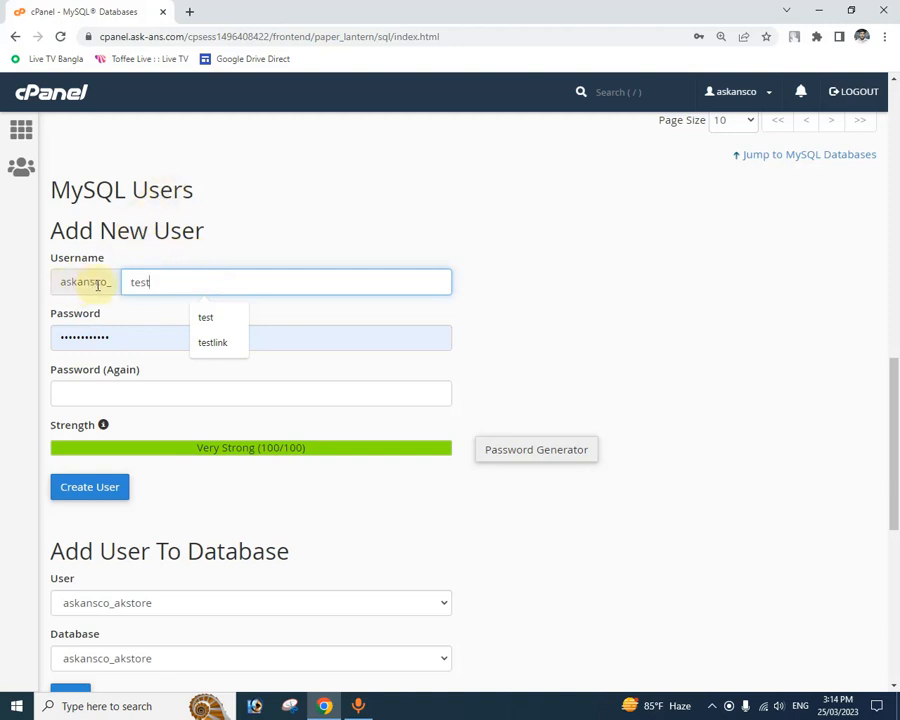
Step: Replace the prefilled password for the new MySQL user with a strong one and repeat it in the confirmation field
click(144, 334)
key(BackSpace)
key(BackSpace)
key(BackSpace)
key(BackSpace)
key(BackSpace)
key(BackSpace)
key(BackSpace)
key(BackSpace)
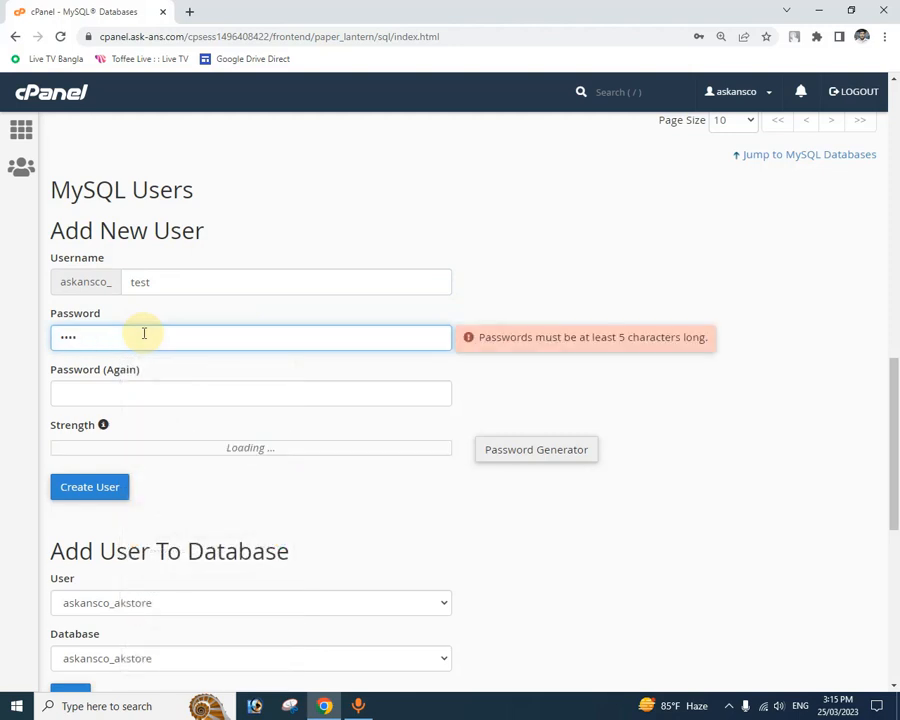
key(BackSpace)
key(BackSpace)
key(BackSpace)
key(BackSpace)
text(12)
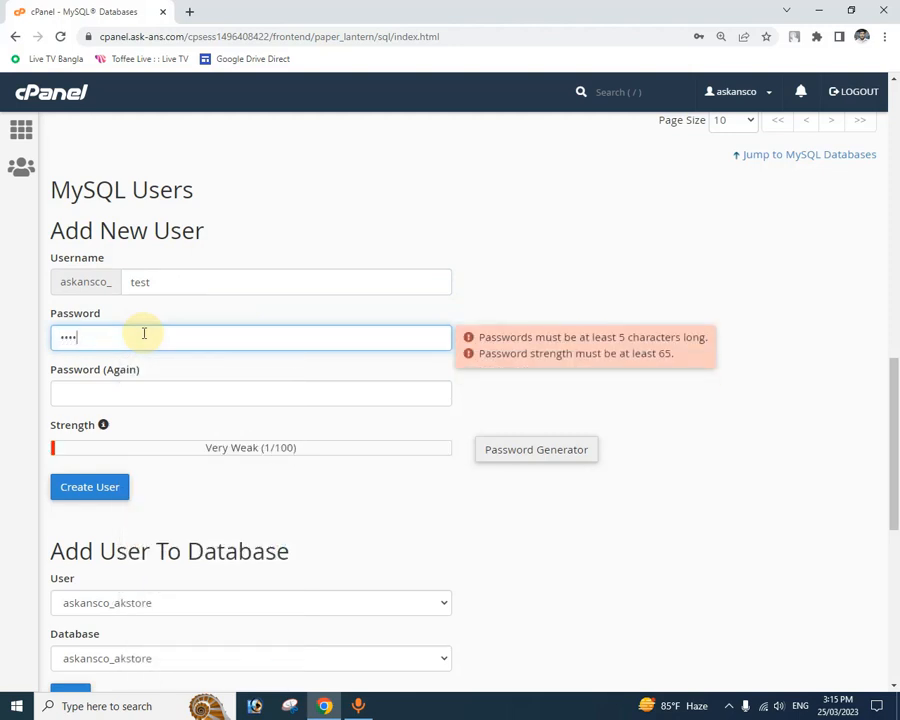
text(567)
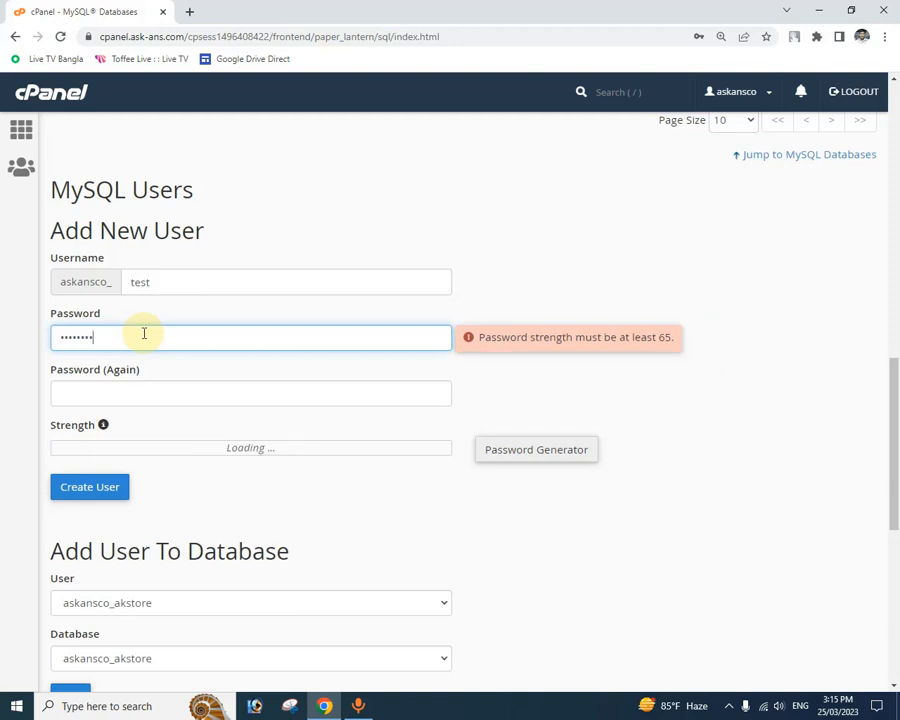
text(9)
click(166, 394)
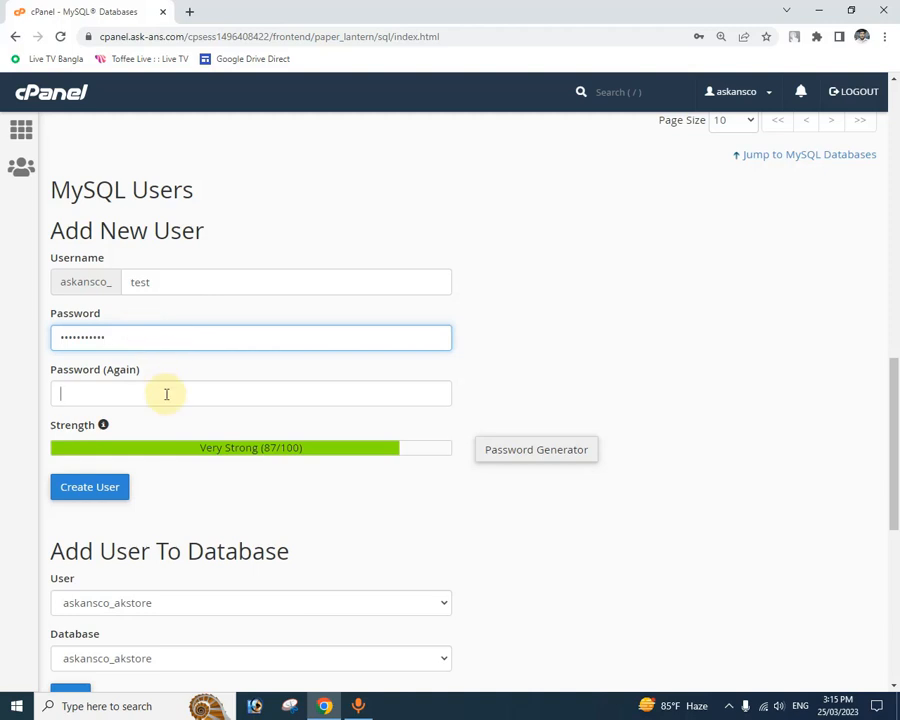
text(•••••••••••)
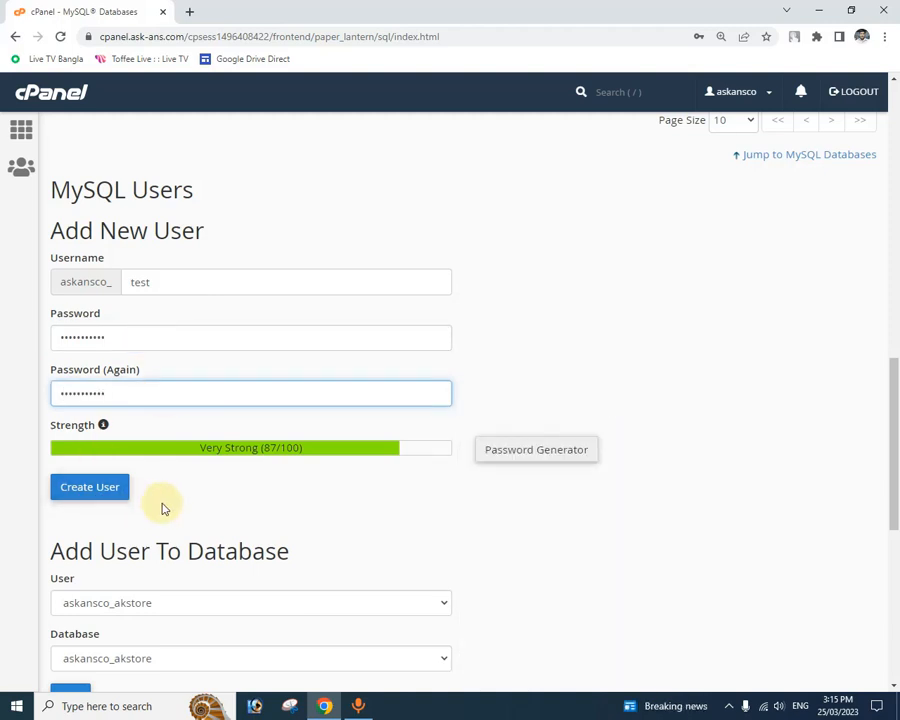
Step: Create the MySQL user, decline saving its password in the browser, and return to the databases page
scroll(163, 505, down, 2)
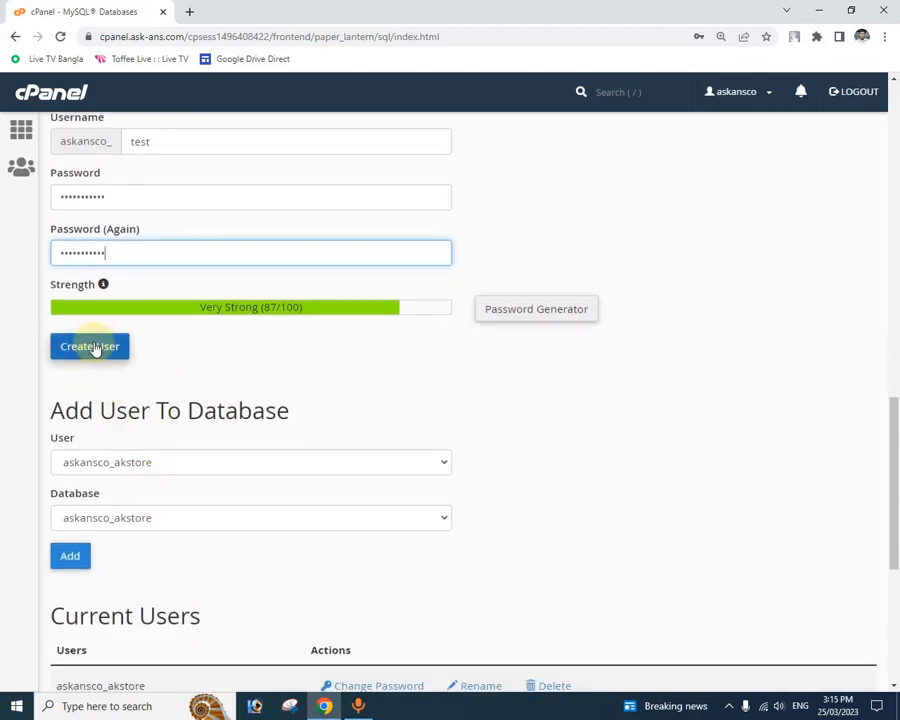
click(108, 355)
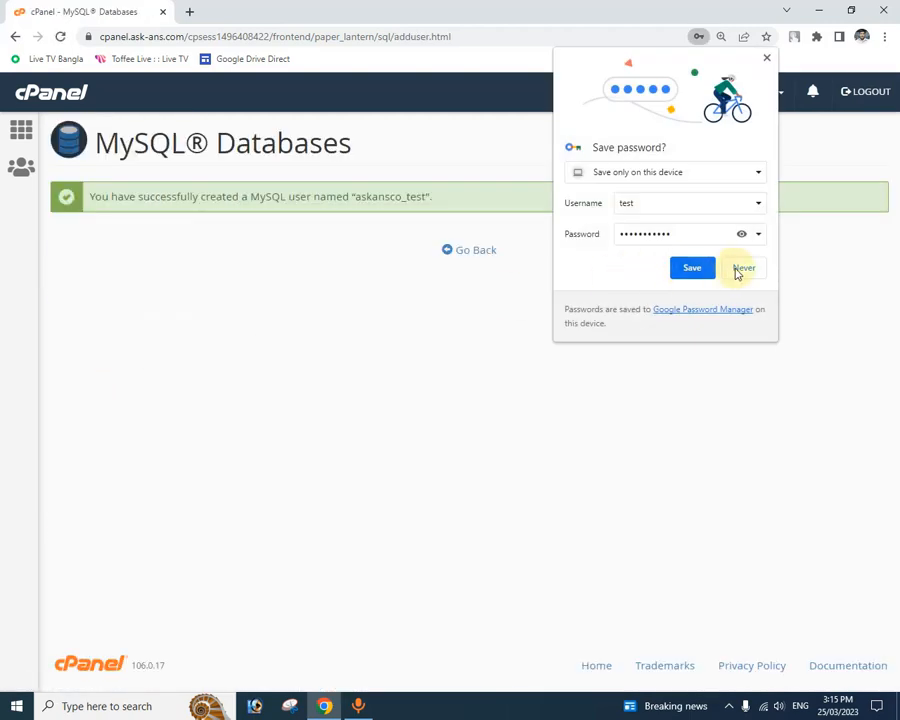
click(743, 271)
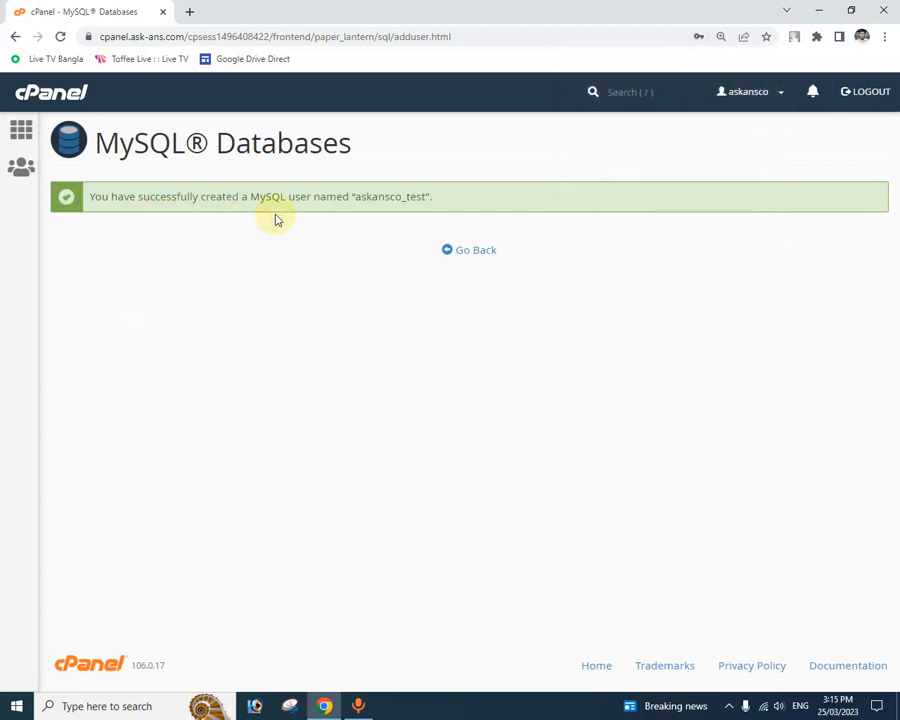
click(487, 255)
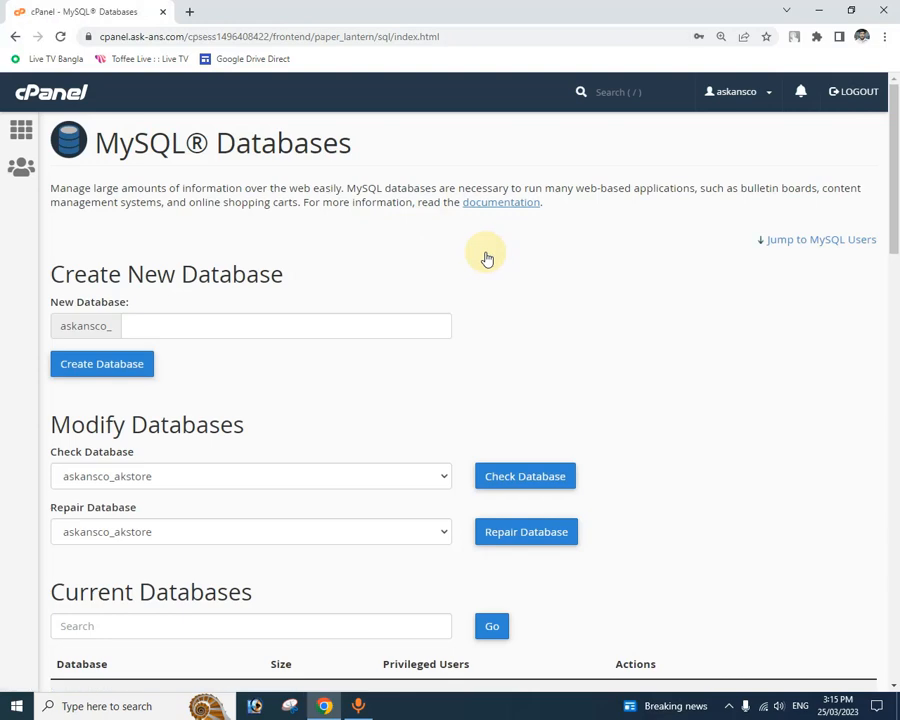
Step: Add the user askansco_test to the database askansco_test
scroll(424, 276, down, 10)
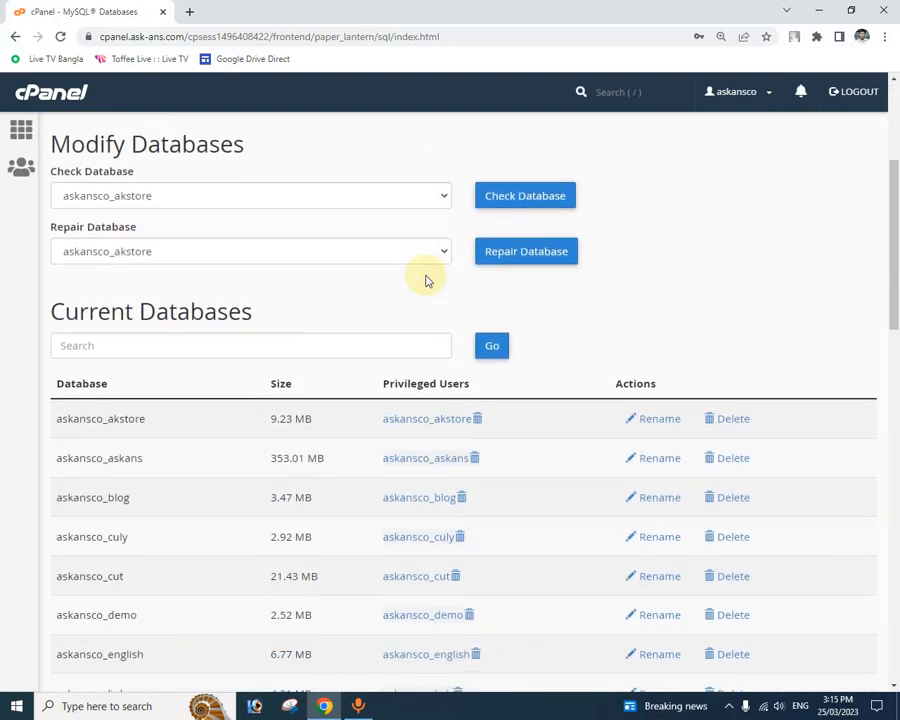
scroll(424, 280, down, 7)
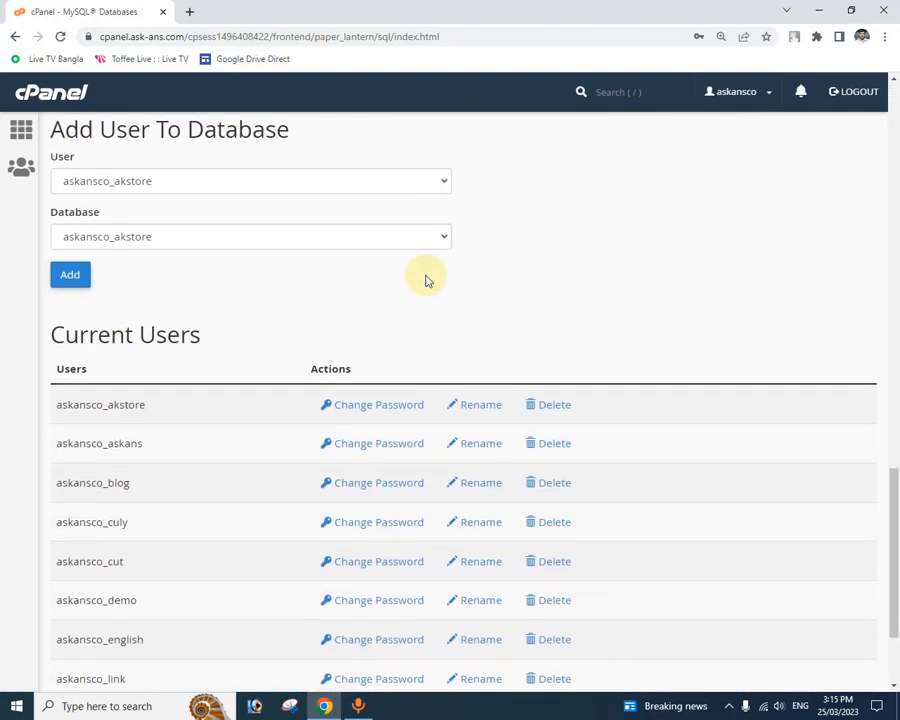
scroll(405, 242, up, 1)
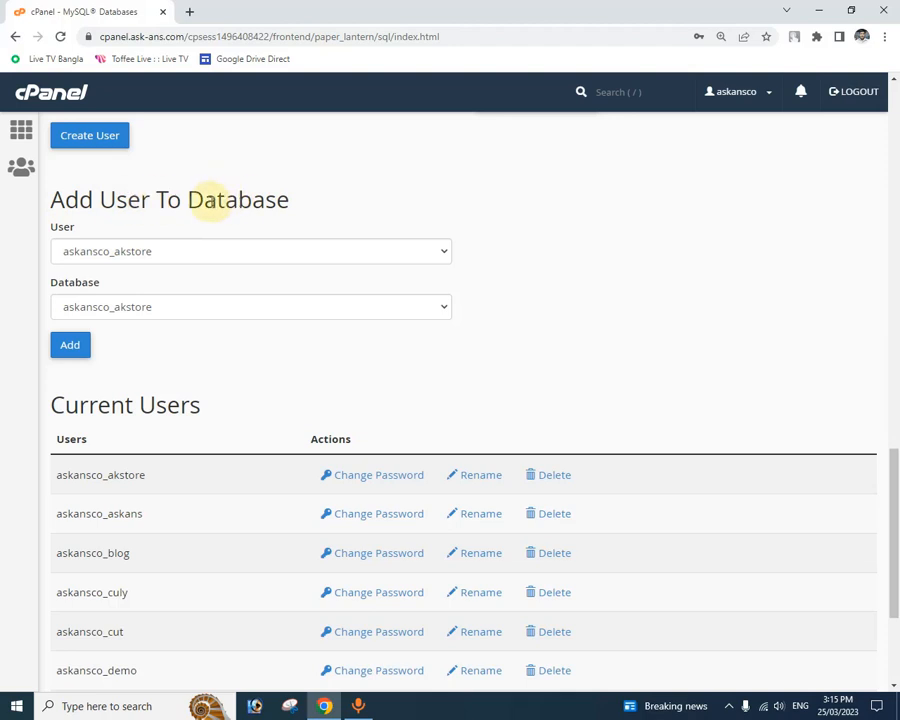
click(445, 254)
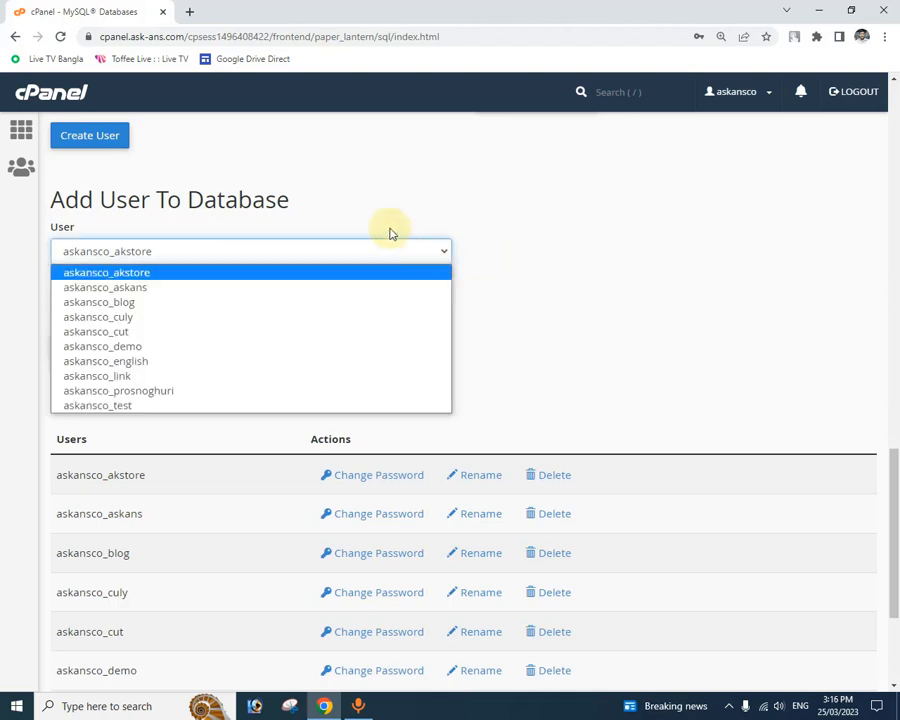
click(258, 407)
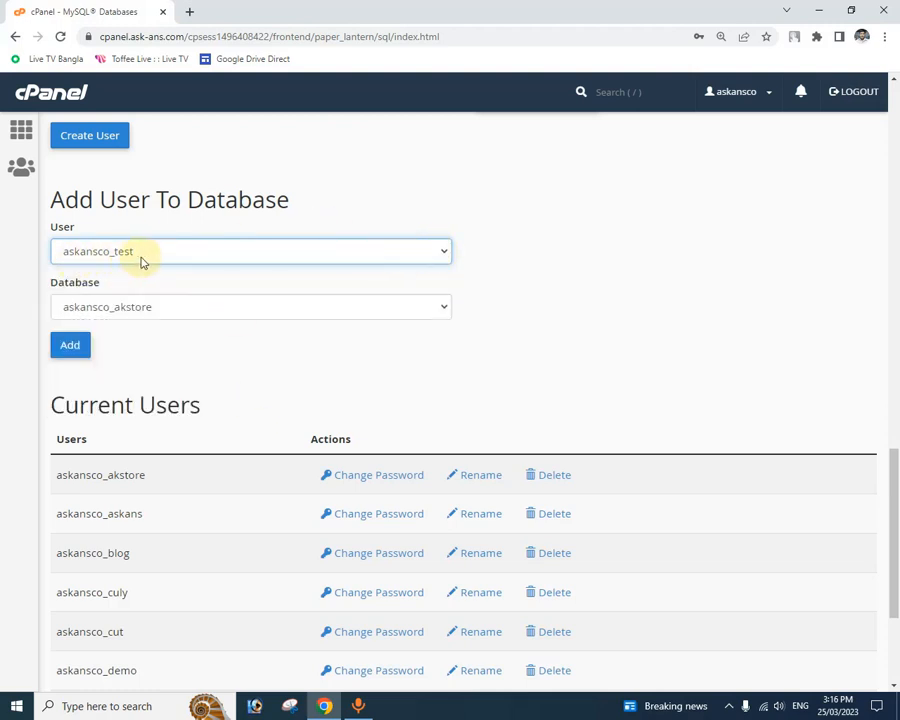
click(443, 307)
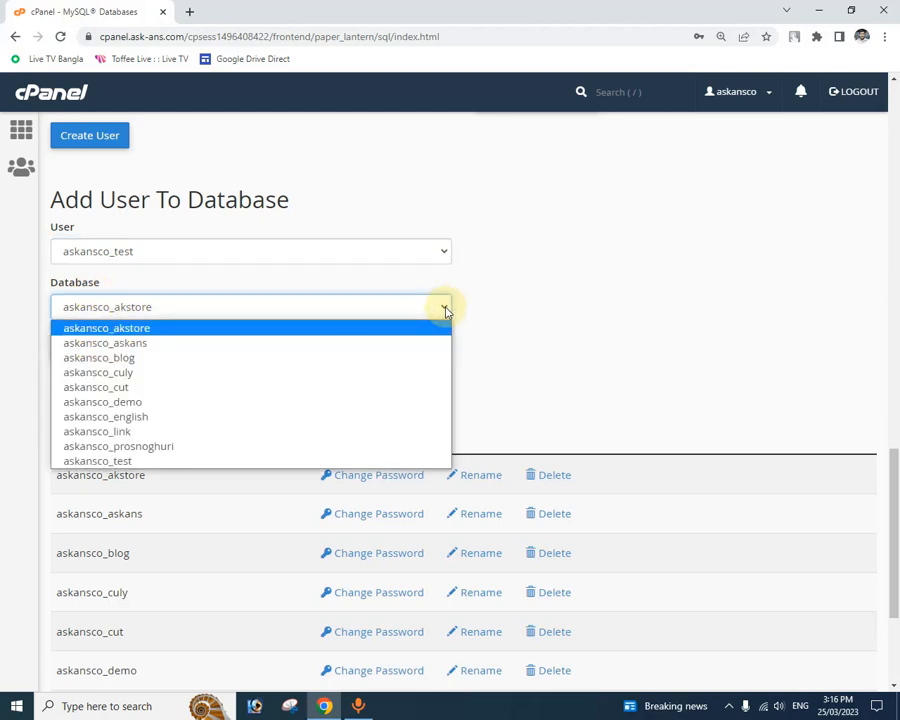
click(267, 461)
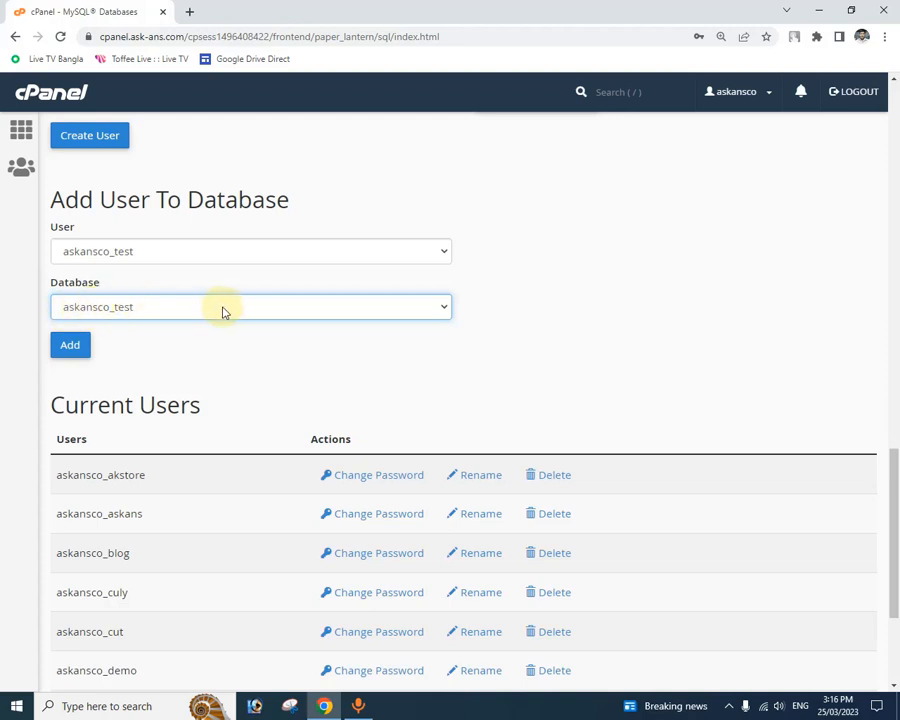
click(72, 349)
click(78, 351)
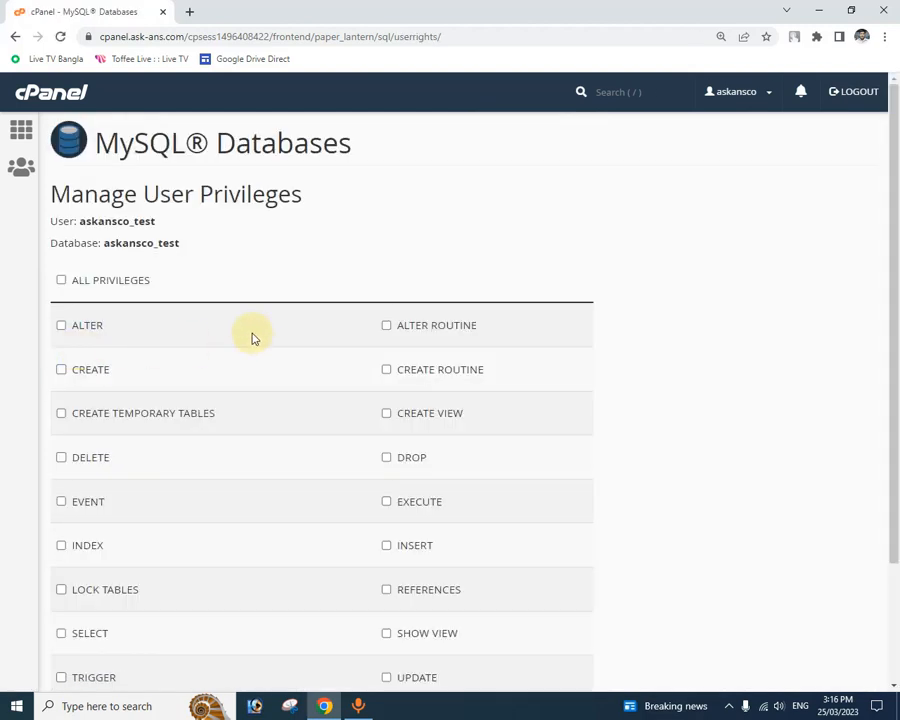
Step: Grant the user all privileges on the database and save the changes
scroll(287, 346, down, 3)
scroll(287, 346, up, 3)
click(61, 282)
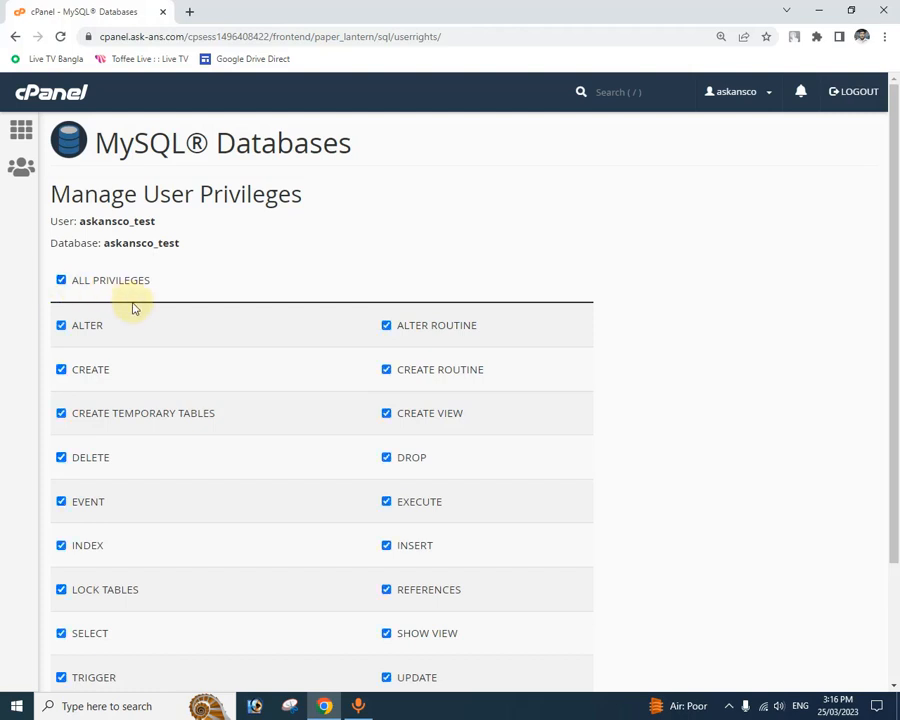
scroll(150, 305, down, 3)
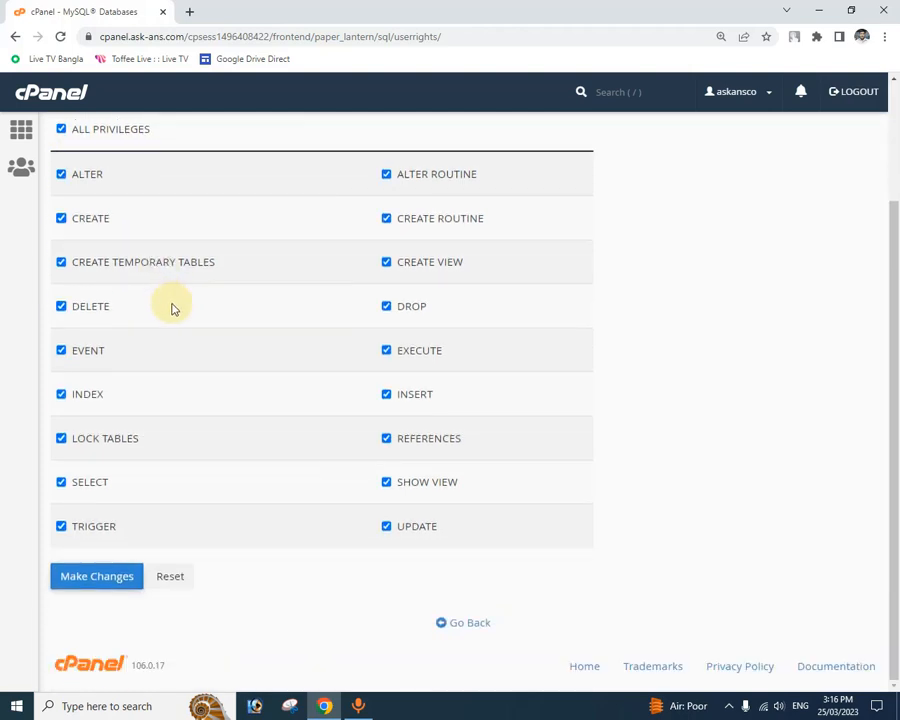
click(106, 588)
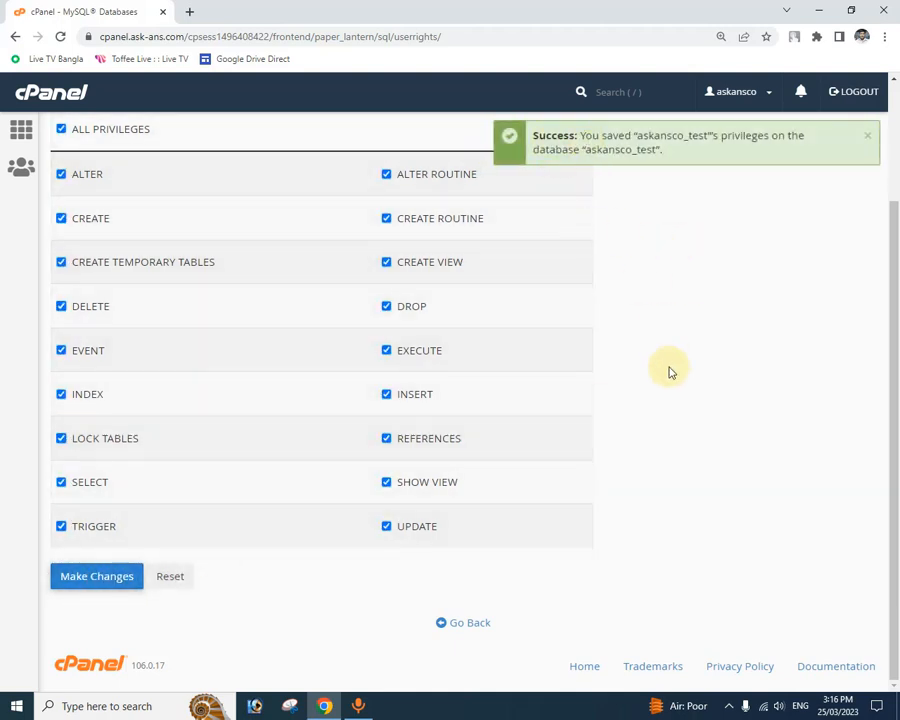
Step: Leave the user privileges page and return to the cPanel main page
click(469, 623)
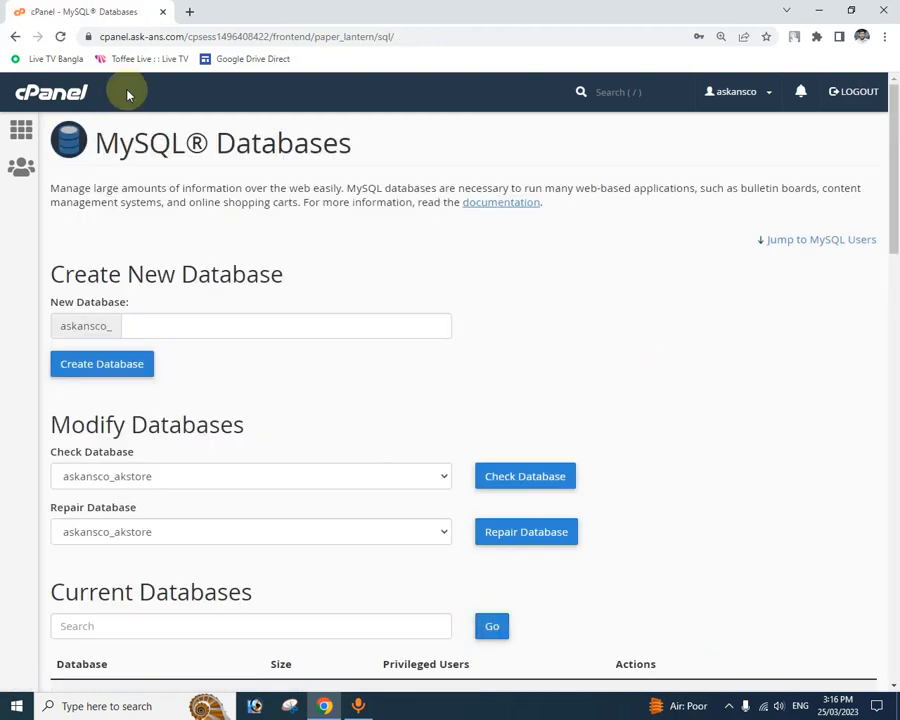
click(14, 37)
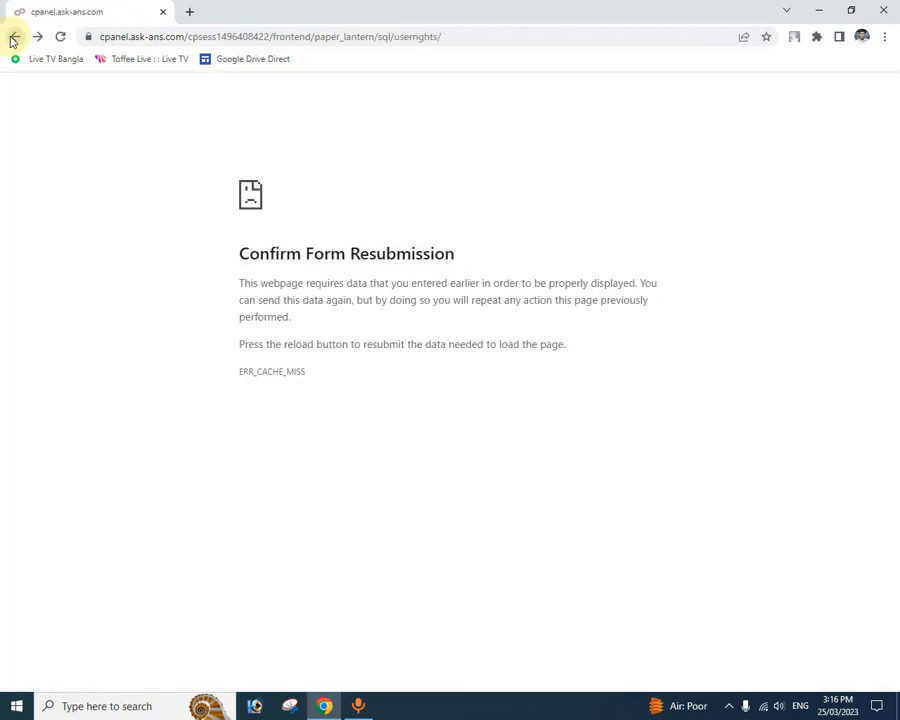
click(14, 37)
click(14, 37)
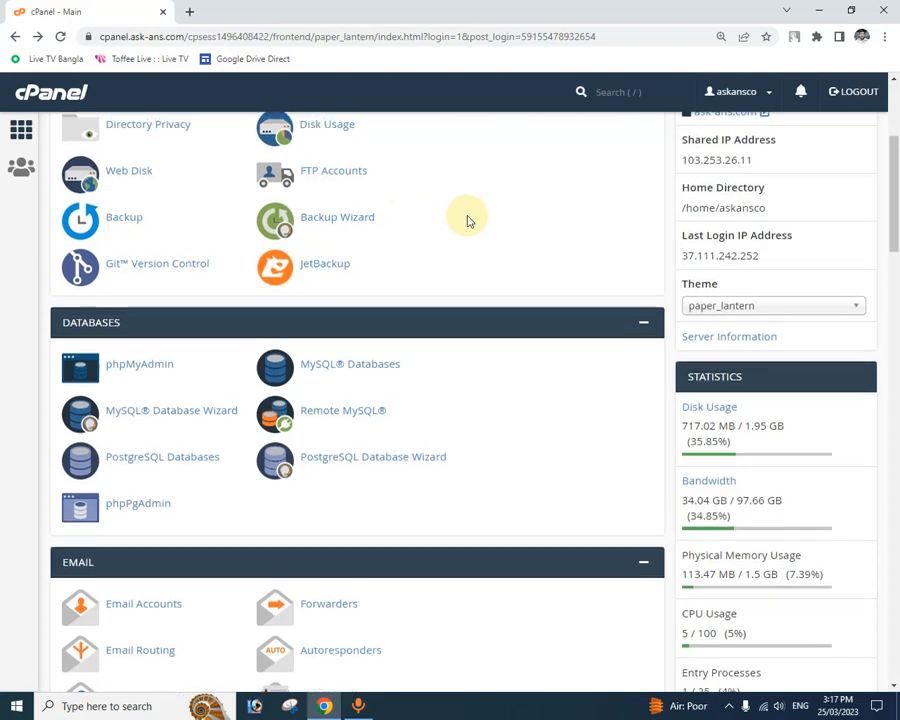
Step: Open the File Manager and go to the test.ask-ans.com folder
scroll(467, 221, up, 2)
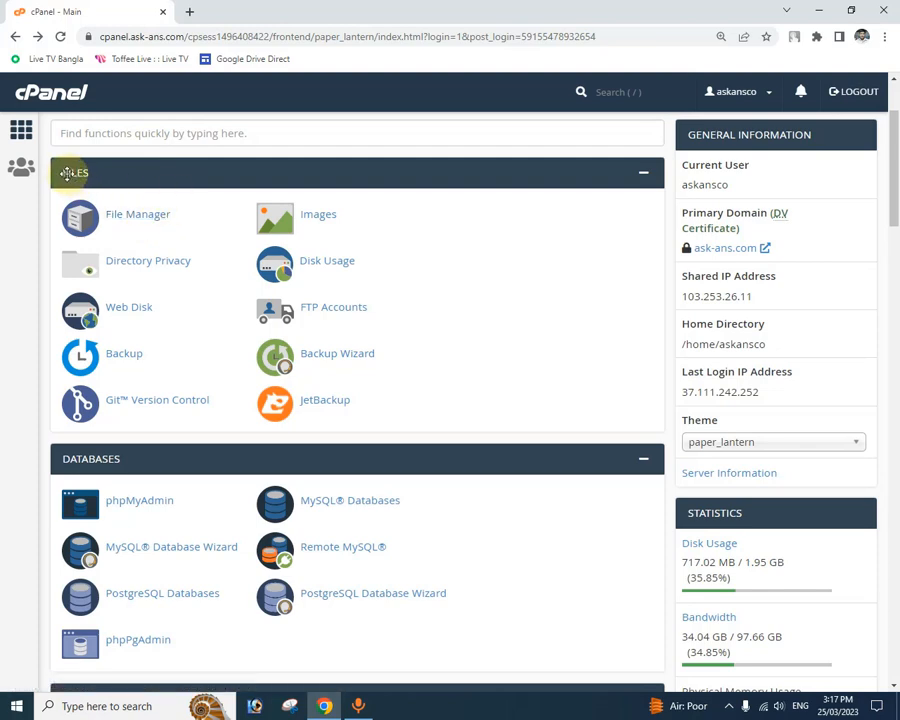
click(150, 222)
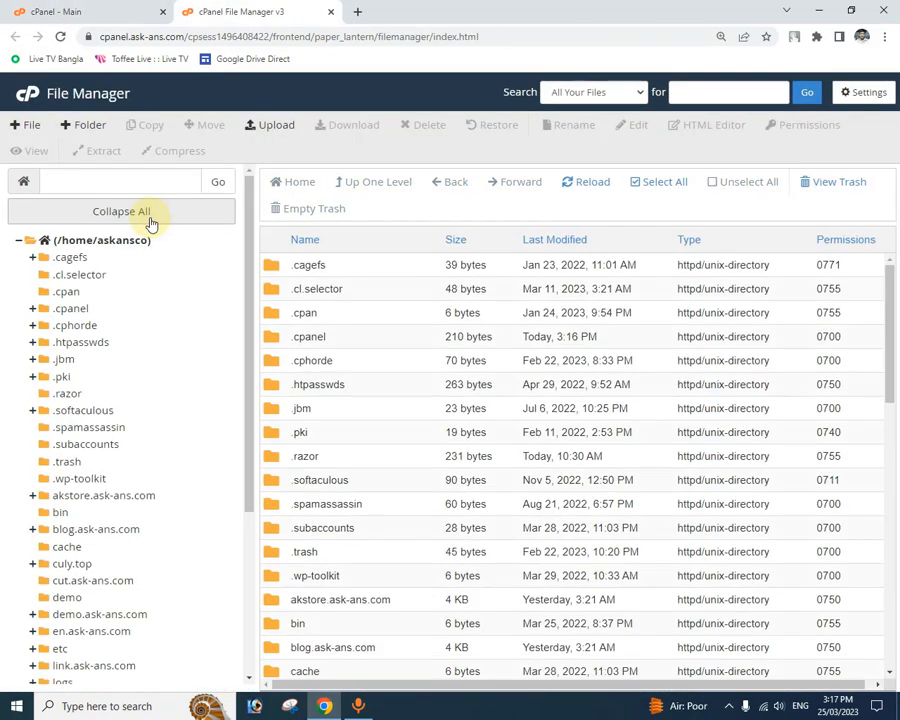
scroll(230, 316, down, 5)
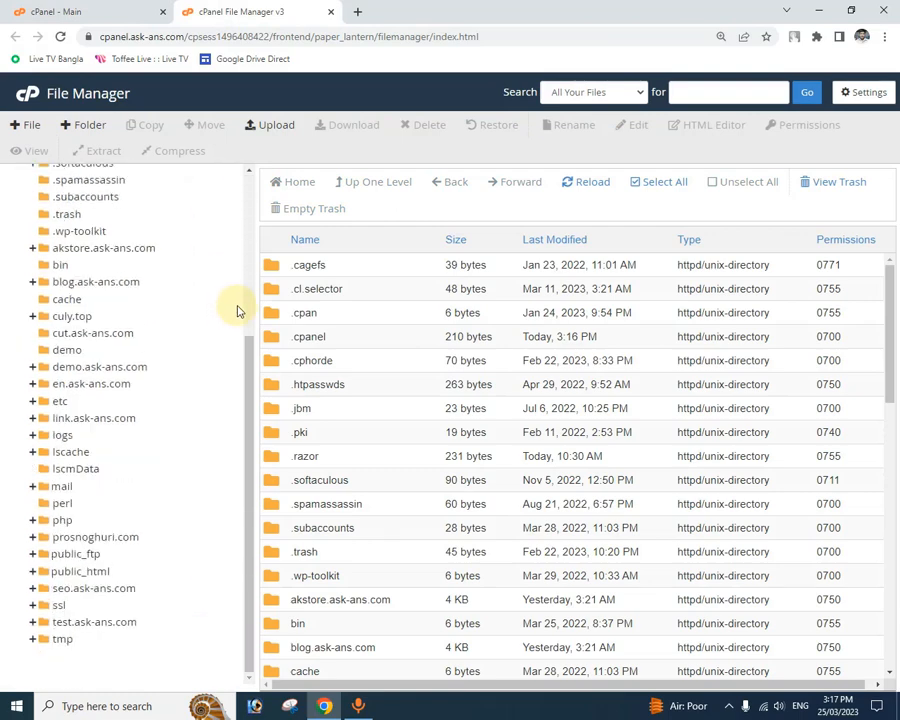
scroll(290, 300, down, 3)
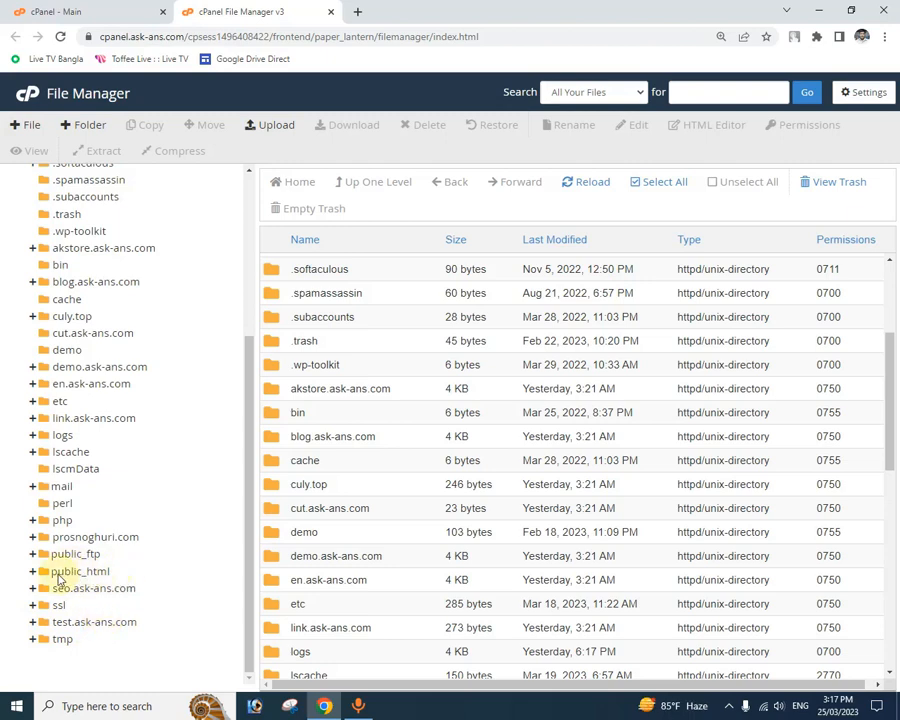
click(113, 624)
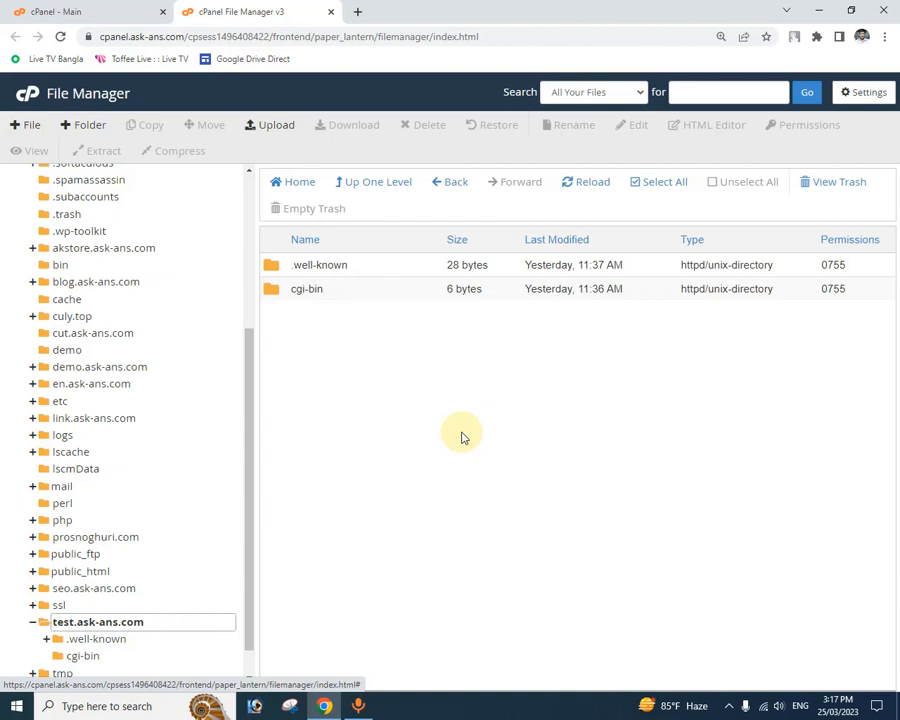
Step: Upload the Upload zip archive from the desktop to the test.ask-ans.com folder, and return to the folder with its file list reloaded
click(259, 131)
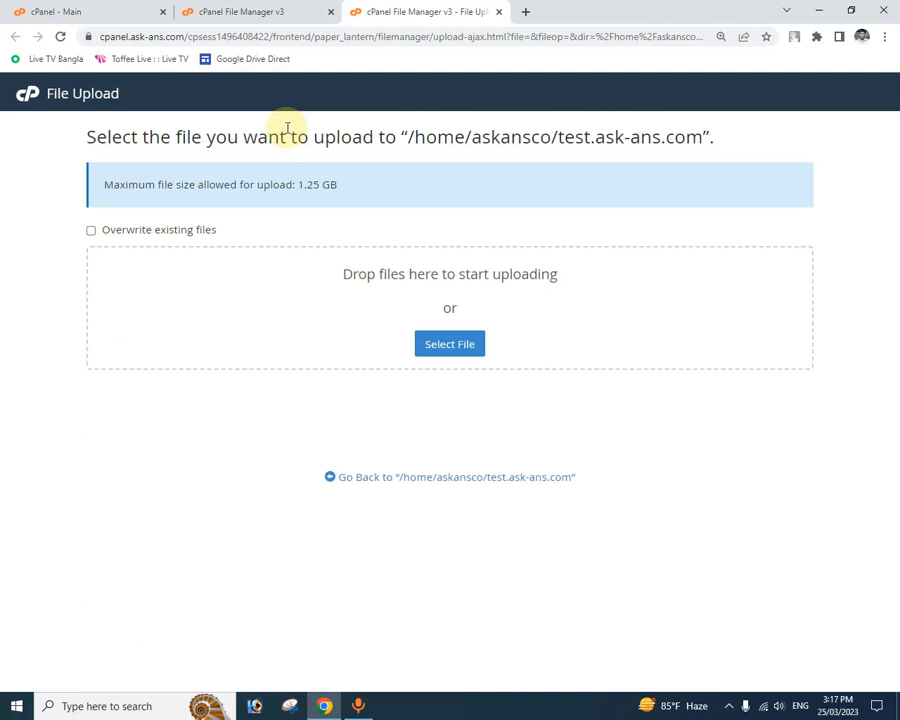
click(466, 352)
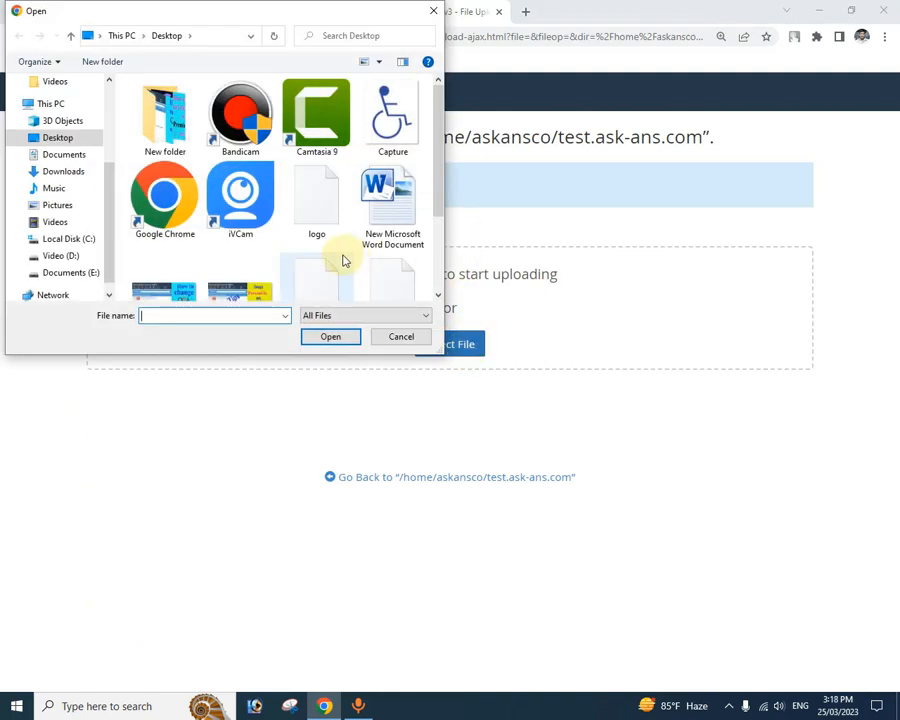
scroll(343, 261, down, 2)
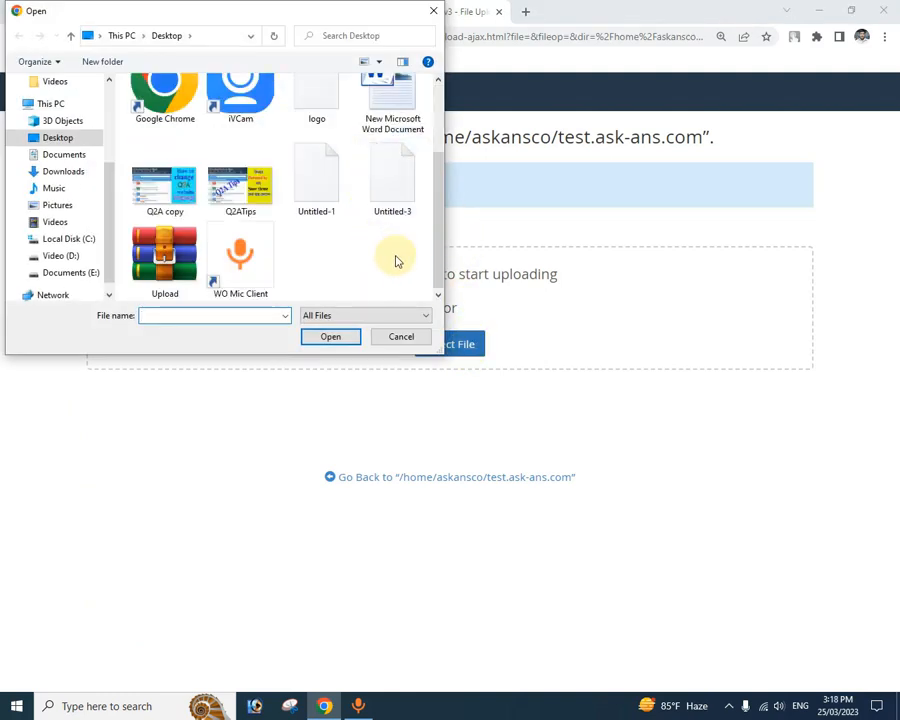
click(175, 276)
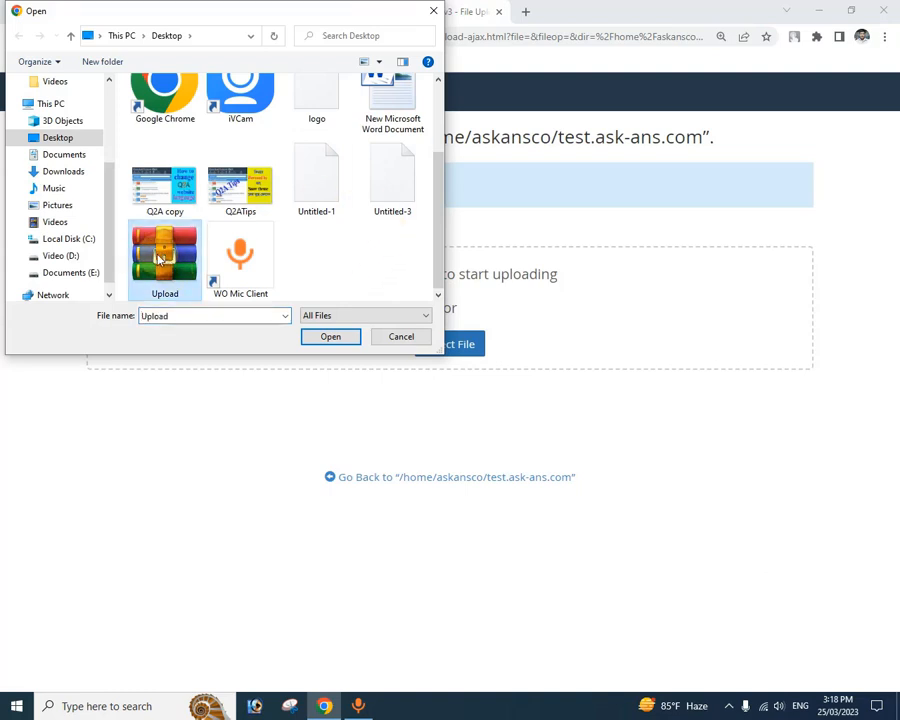
click(329, 337)
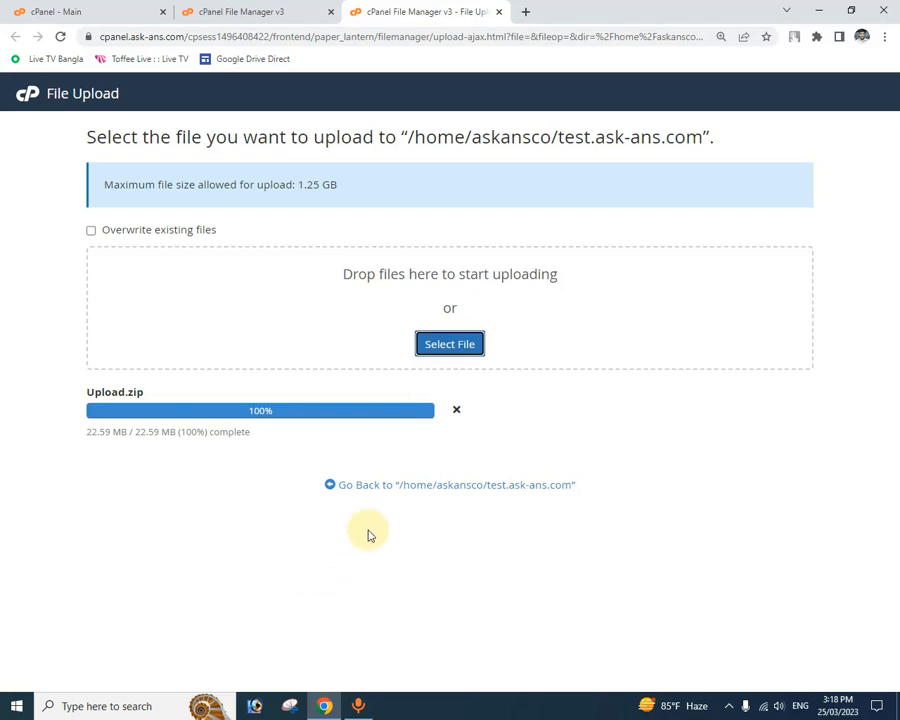
click(378, 484)
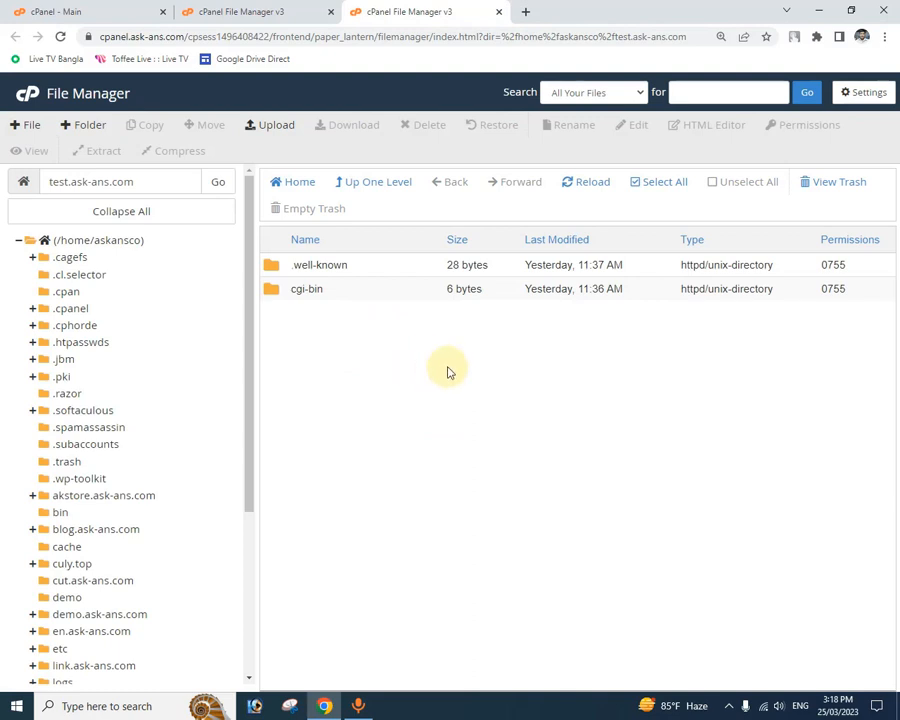
click(592, 185)
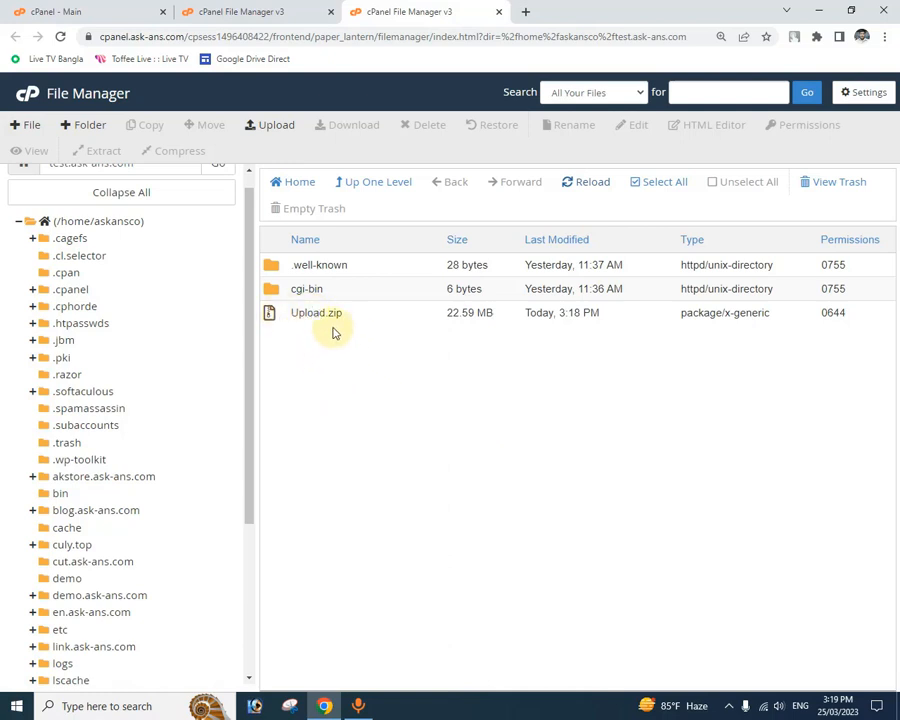
Step: Extract Upload.zip into /test.ask-ans.com and dismiss the extraction results
click(273, 317)
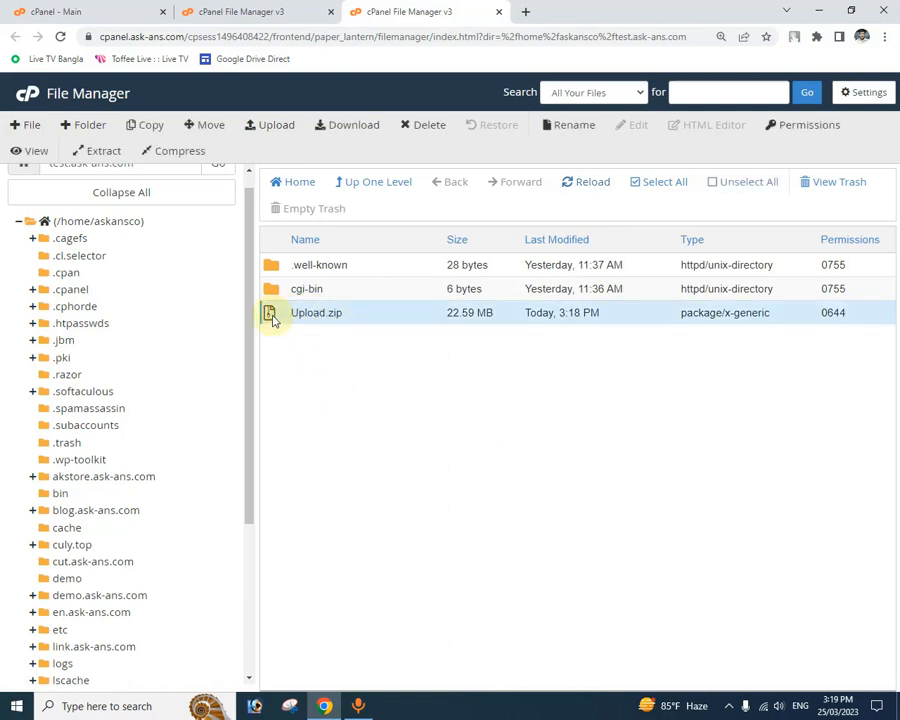
click(101, 153)
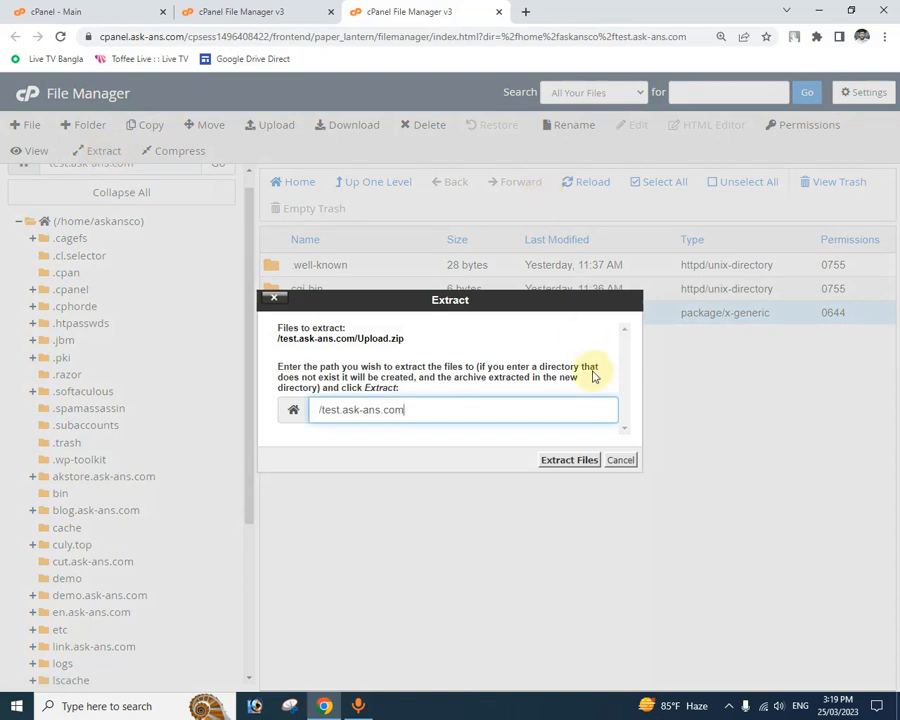
click(577, 461)
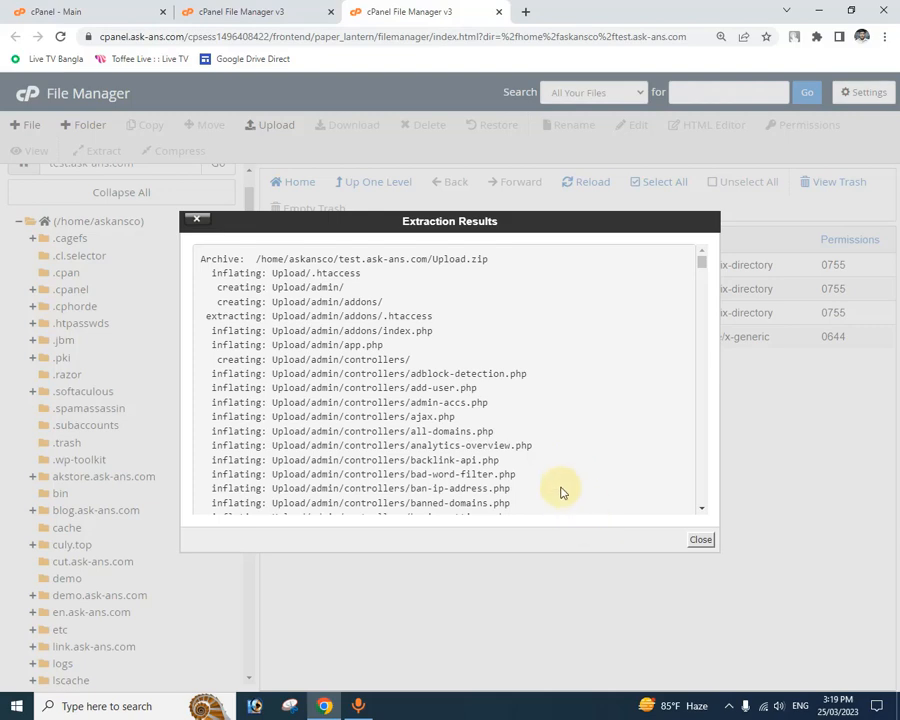
click(697, 540)
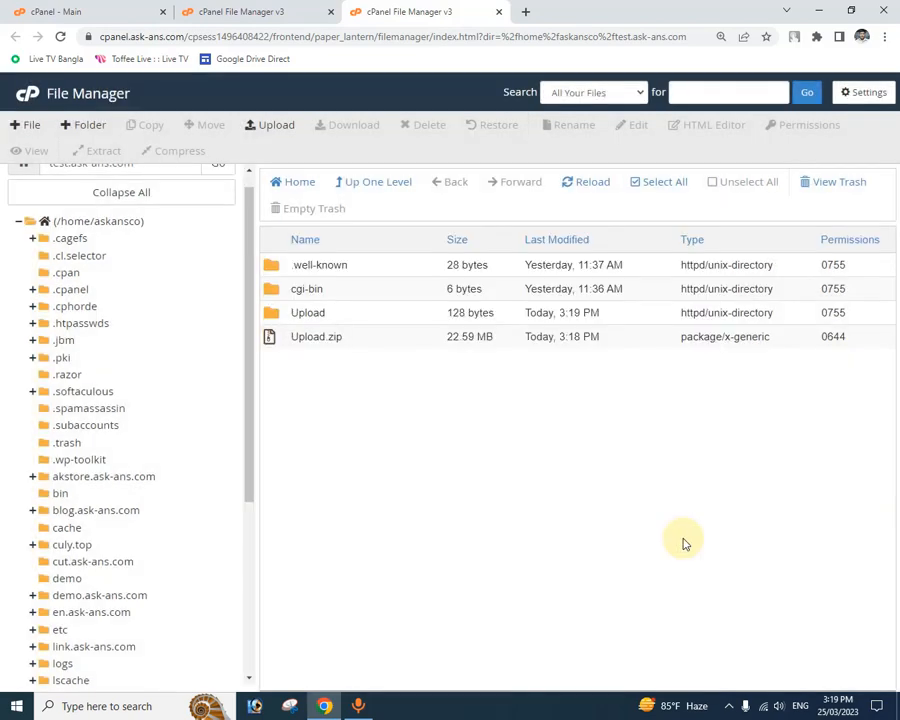
Step: Move the Upload.zip archive to the trash
click(279, 344)
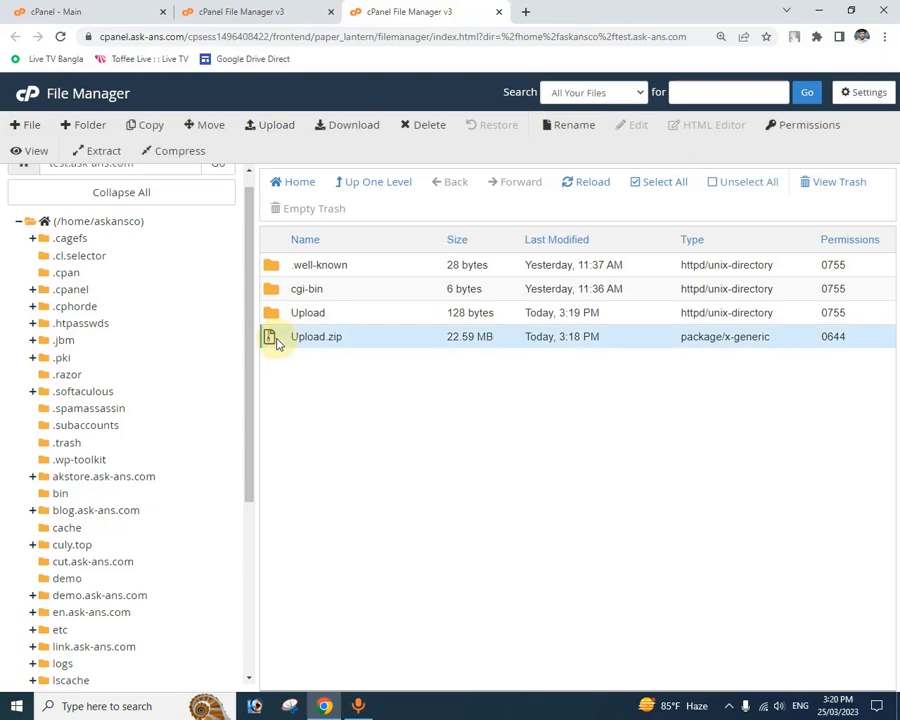
click(424, 125)
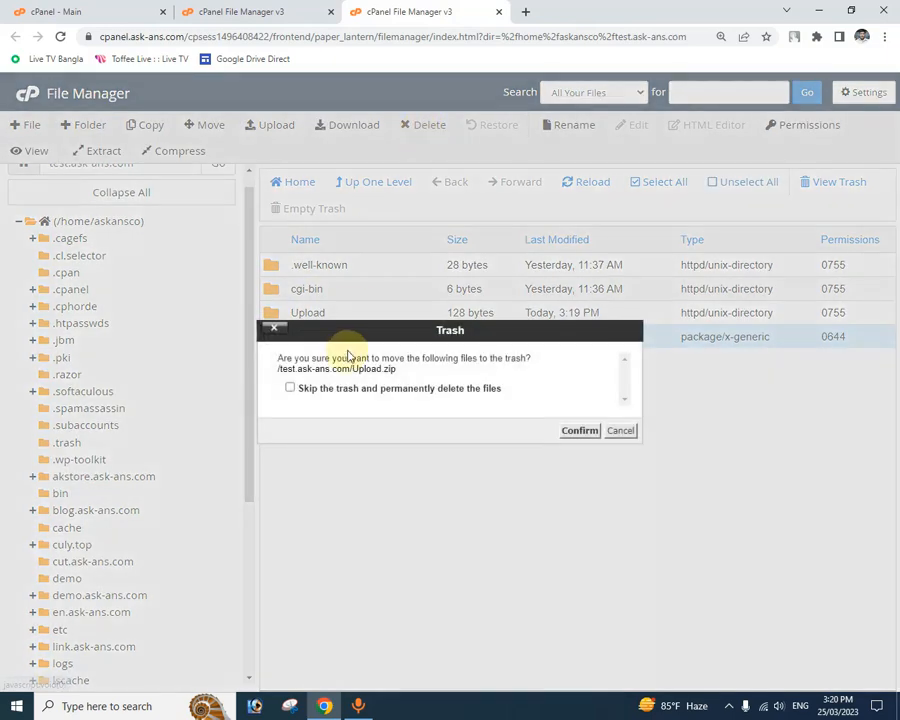
click(566, 432)
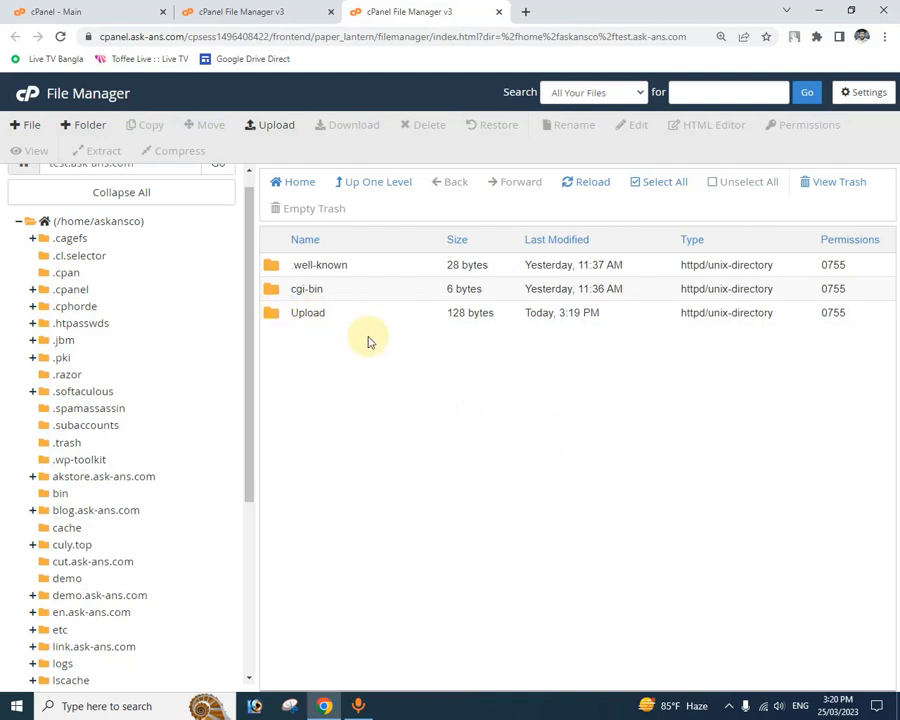
Step: Move all files and folders inside the Upload folder to /test.ask-ans.com, and go back to that folder
double_click(273, 317)
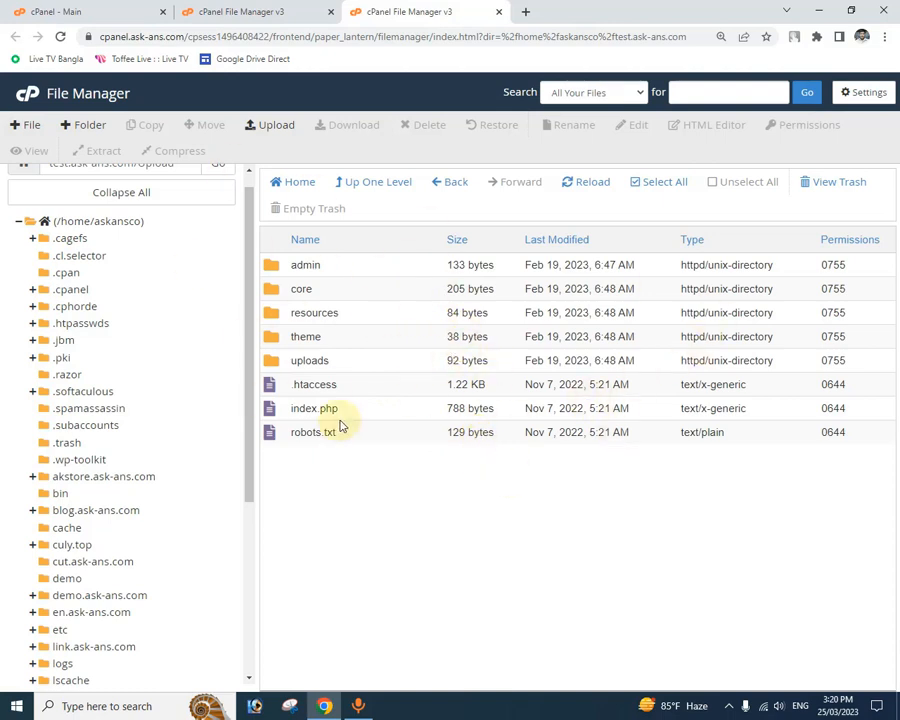
click(661, 184)
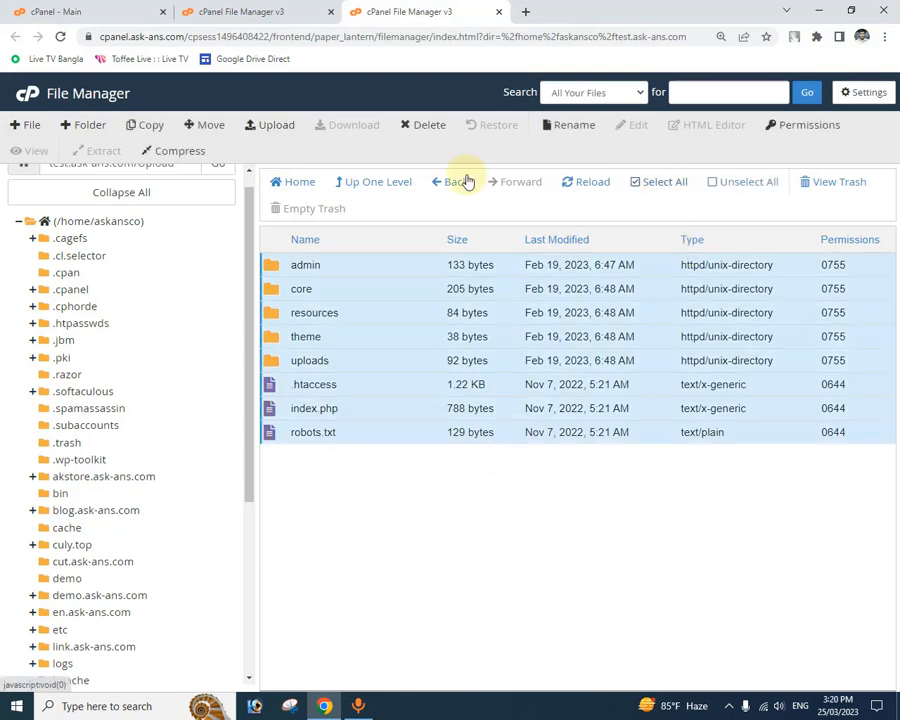
click(211, 126)
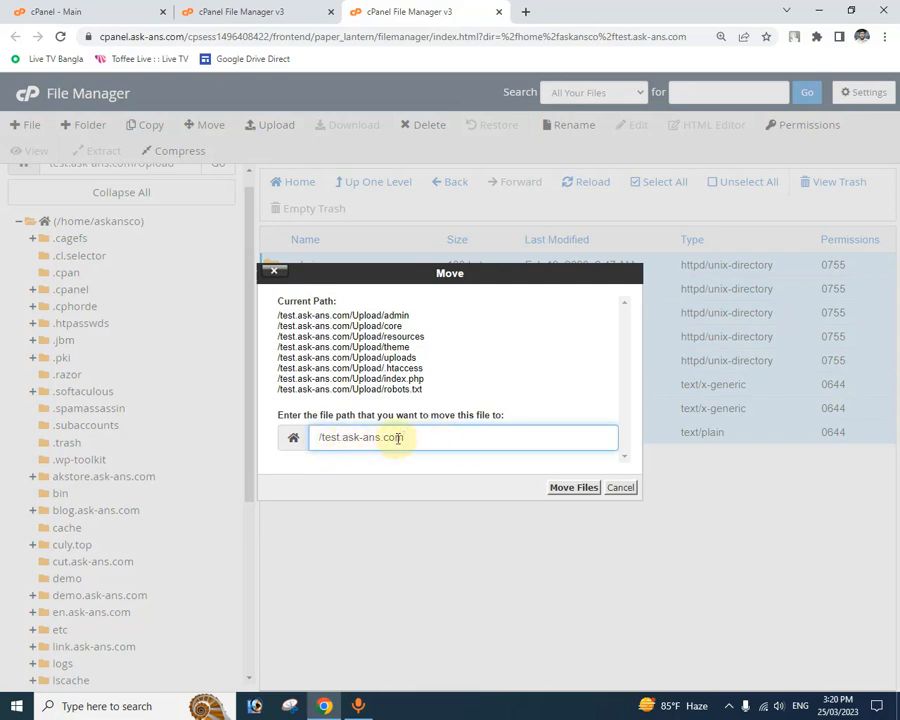
click(574, 488)
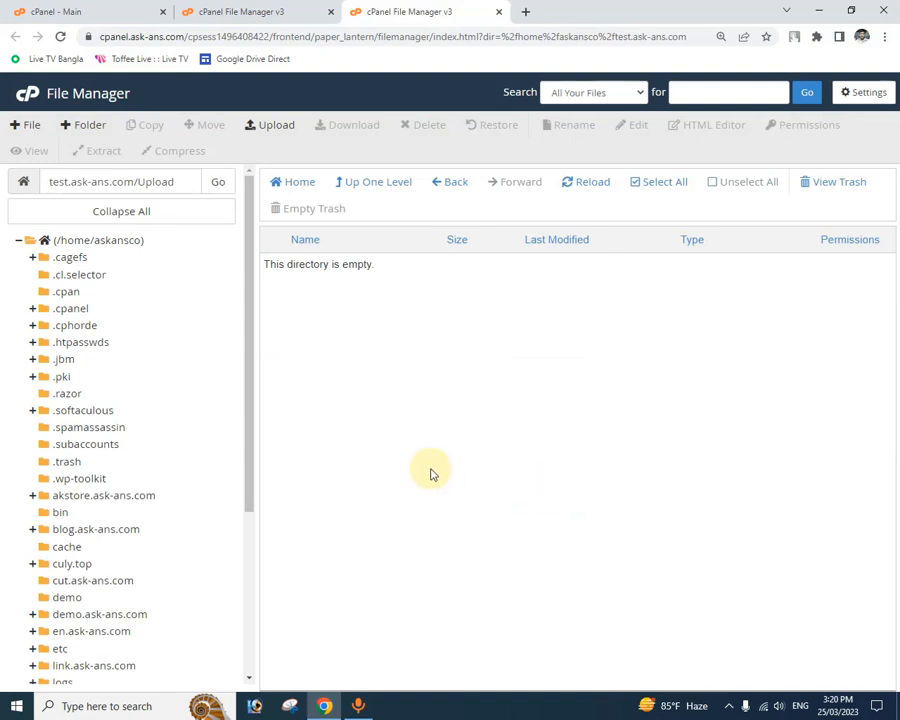
click(452, 179)
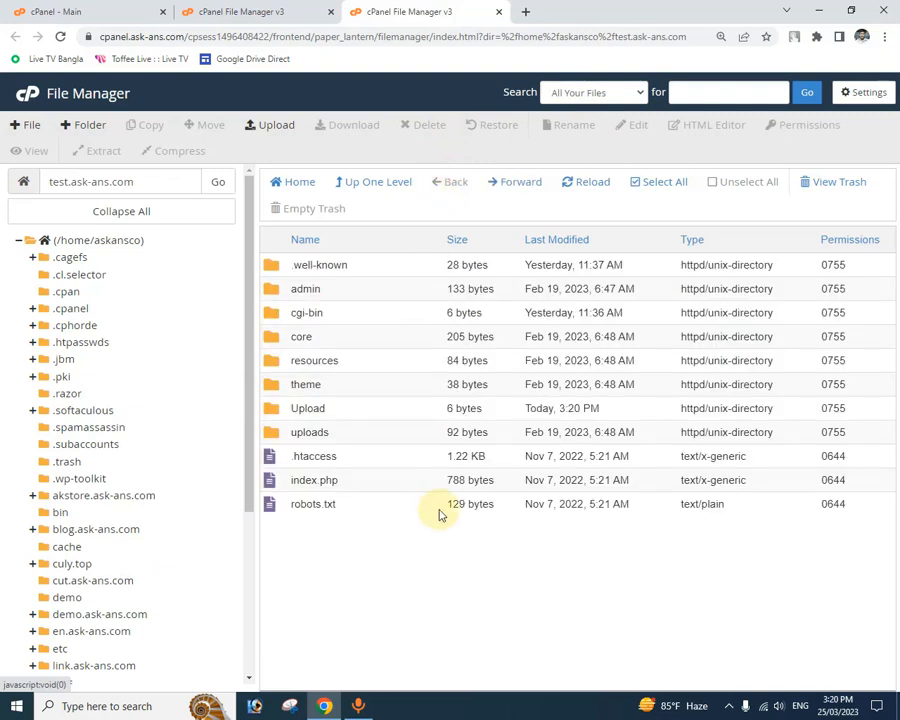
Step: Check the contents of the Upload folder, and permanently delete the folder, skipping the trash
double_click(275, 416)
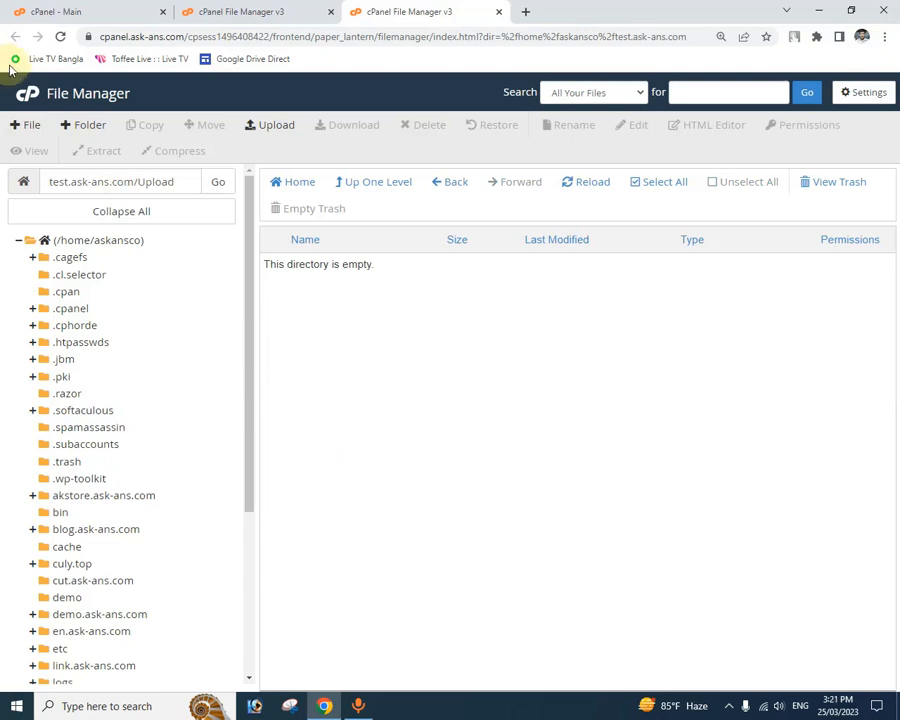
click(446, 185)
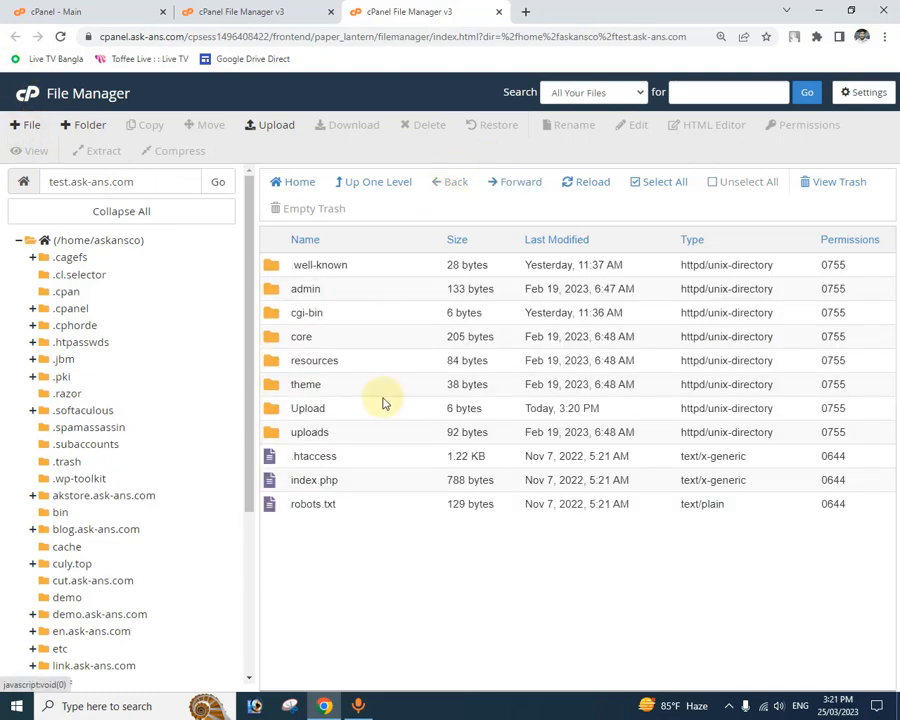
click(274, 414)
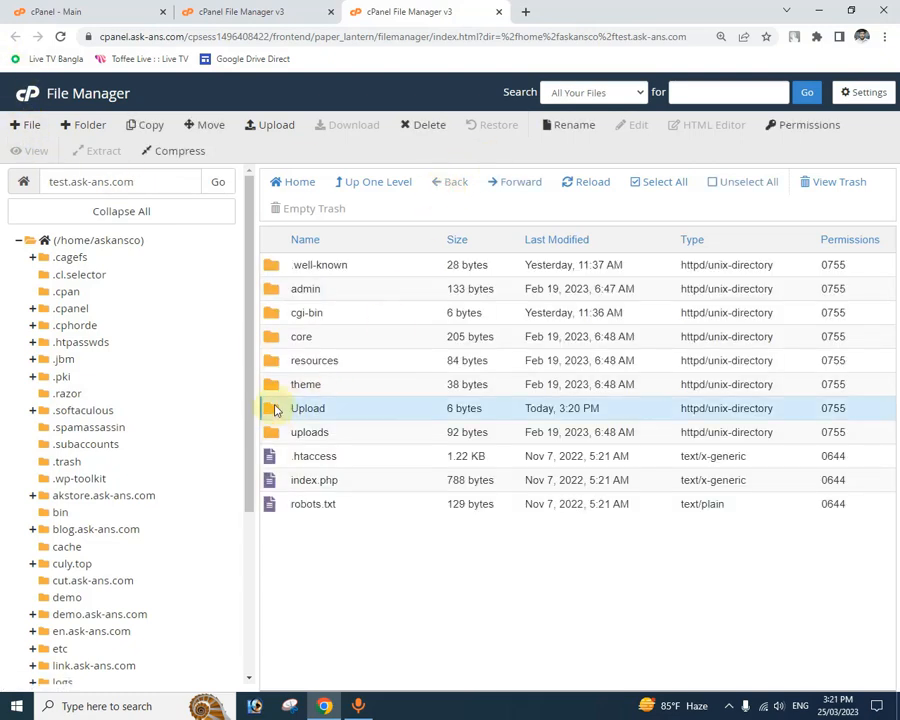
click(424, 124)
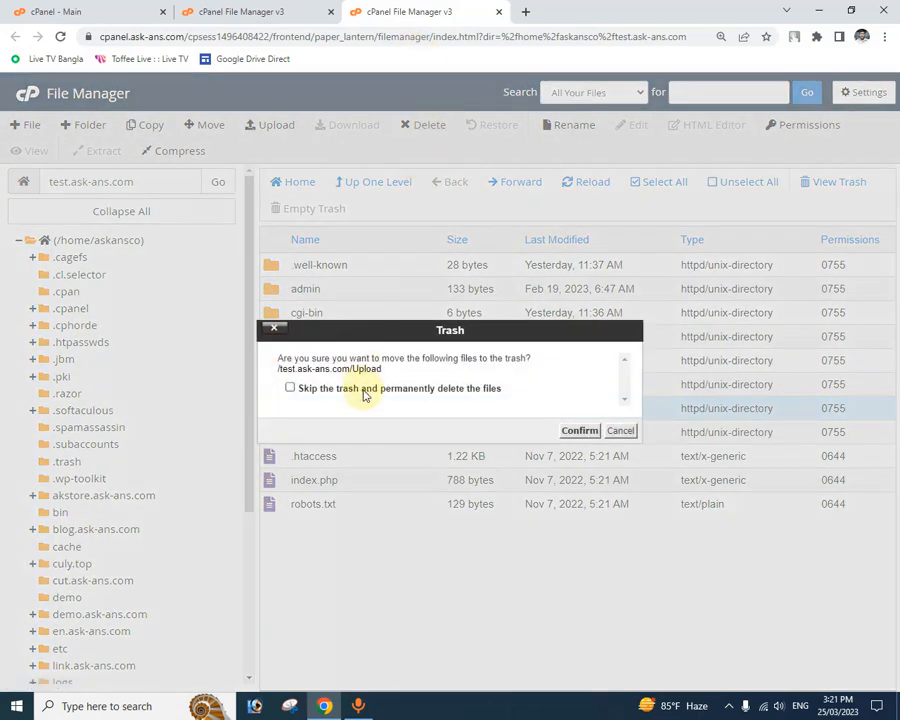
click(364, 390)
click(572, 432)
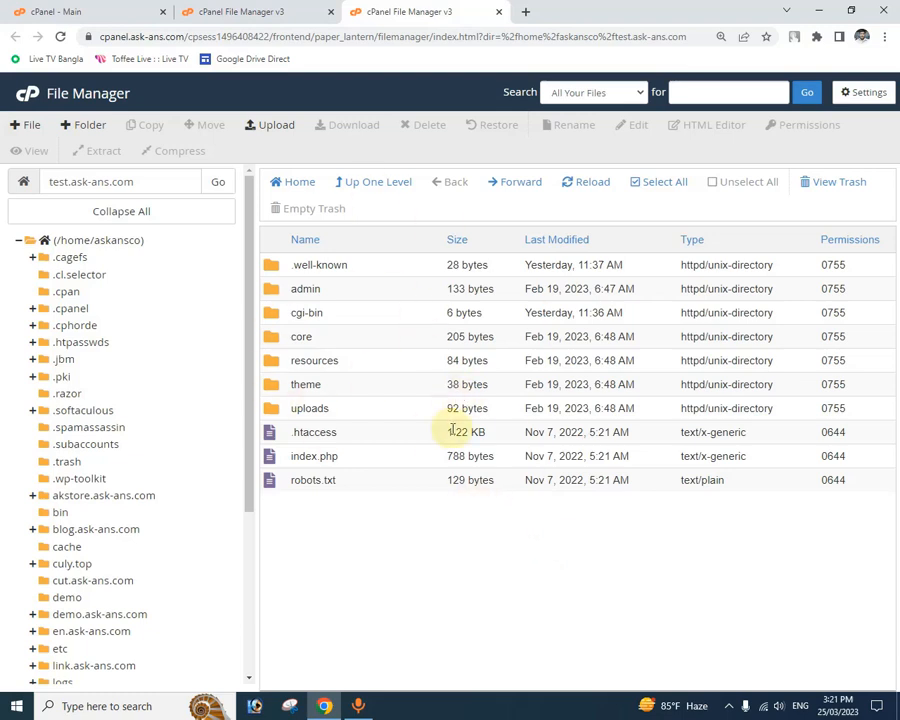
Step: Open test.ask-ans.com in a new browser tab
click(525, 12)
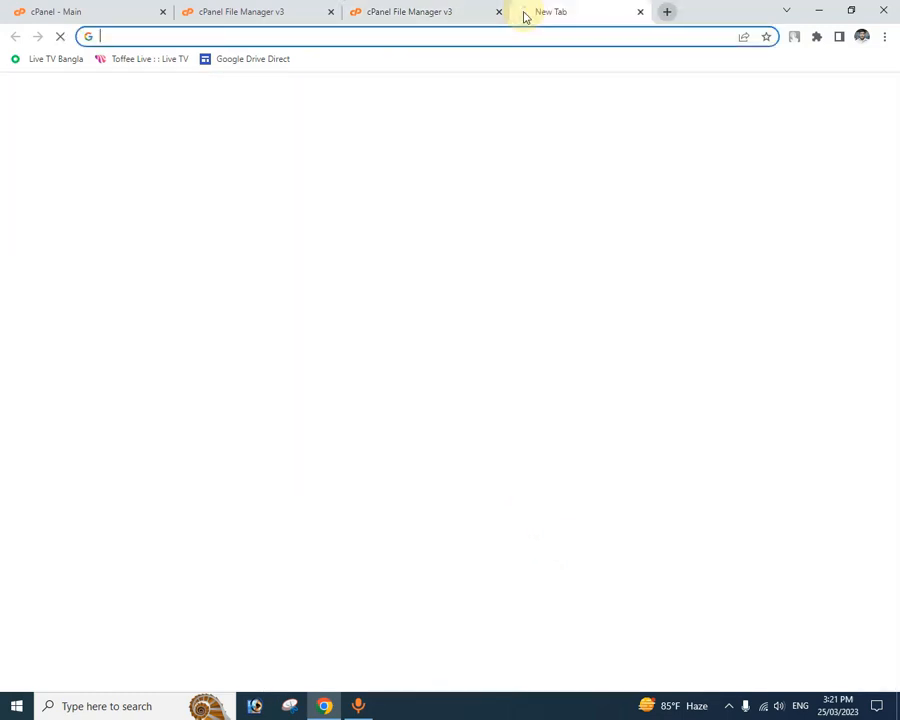
click(366, 34)
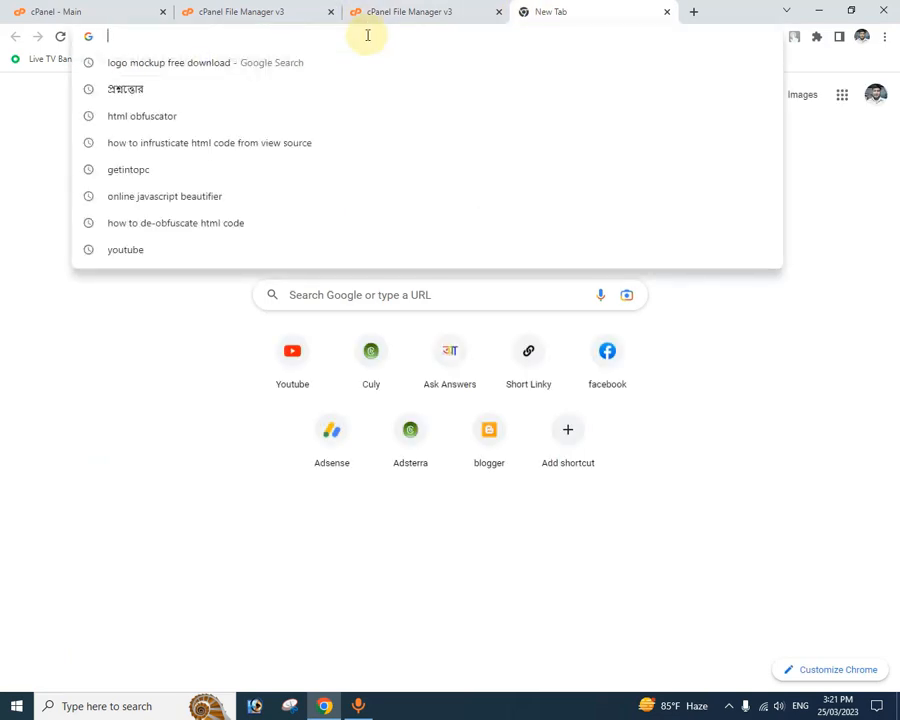
text(tes)
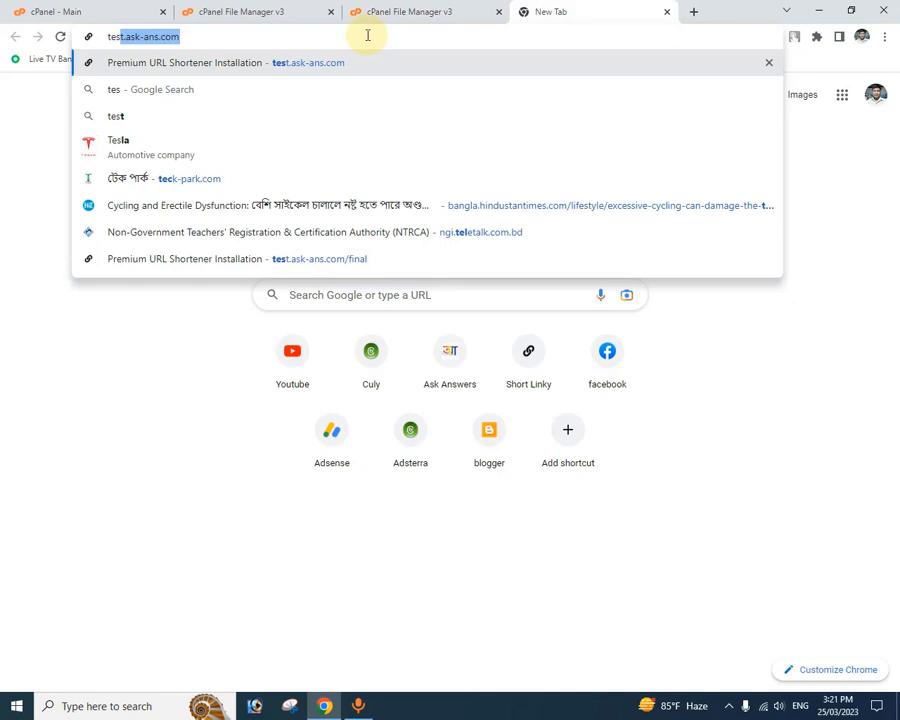
key(Return)
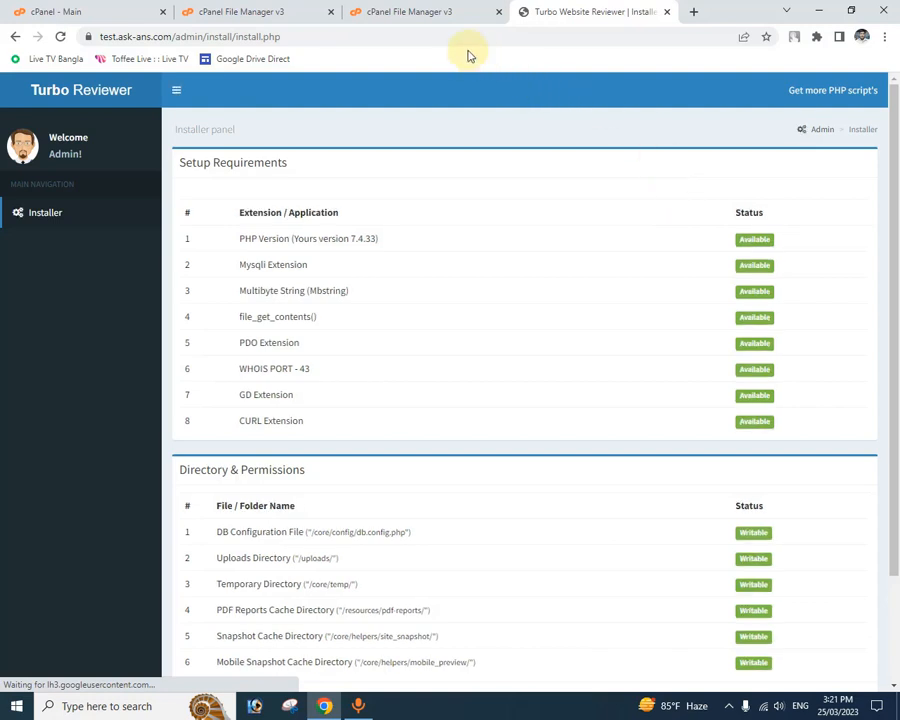
Step: Review the installer's setup requirements and directory permissions, and continue to the database connection form
scroll(583, 266, down, 2)
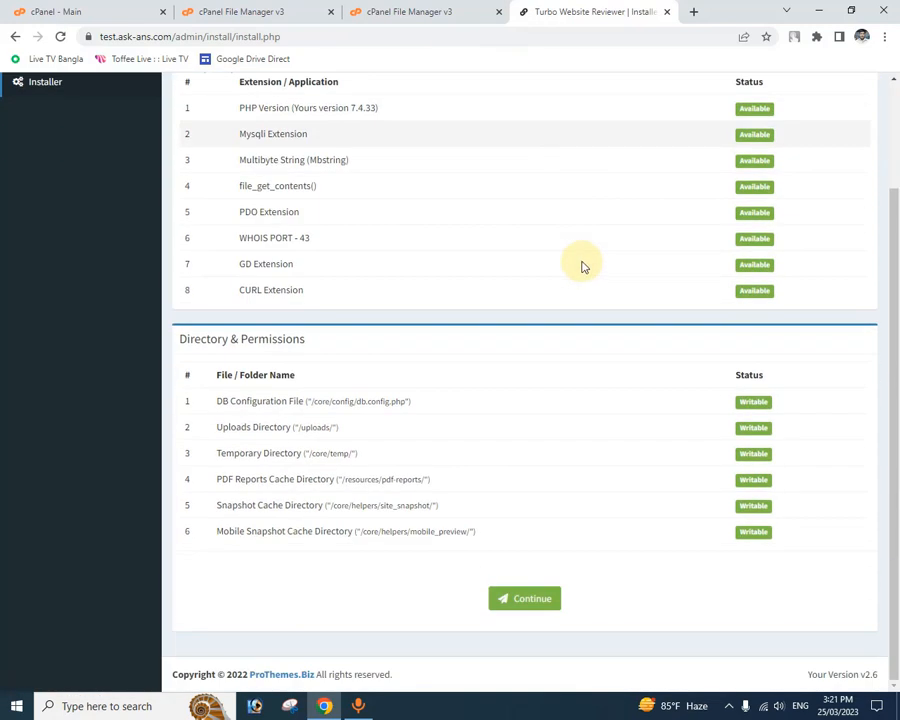
scroll(542, 203, up, 2)
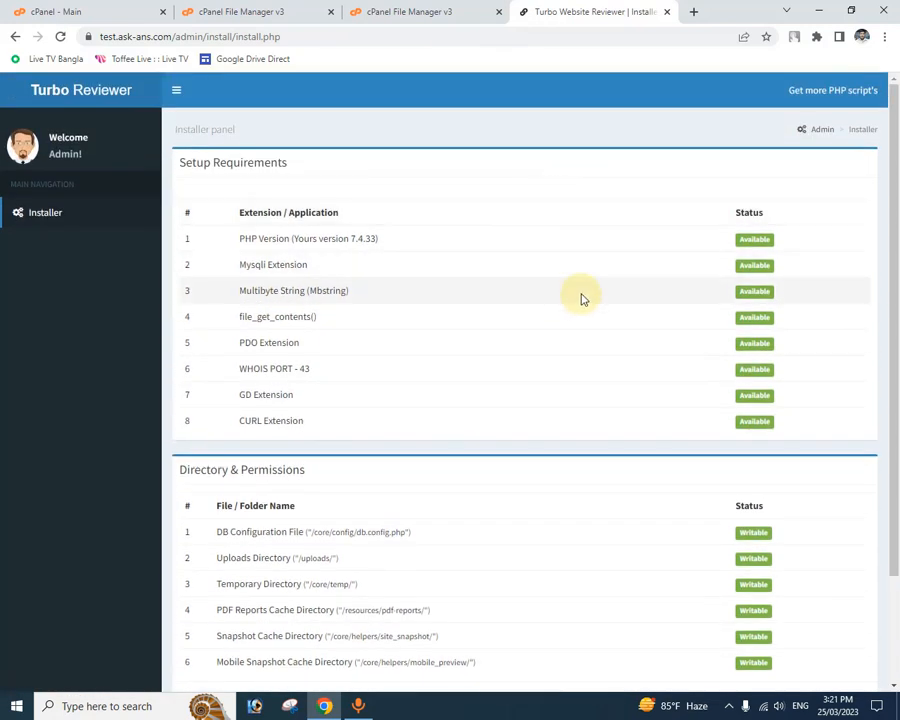
scroll(583, 296, down, 2)
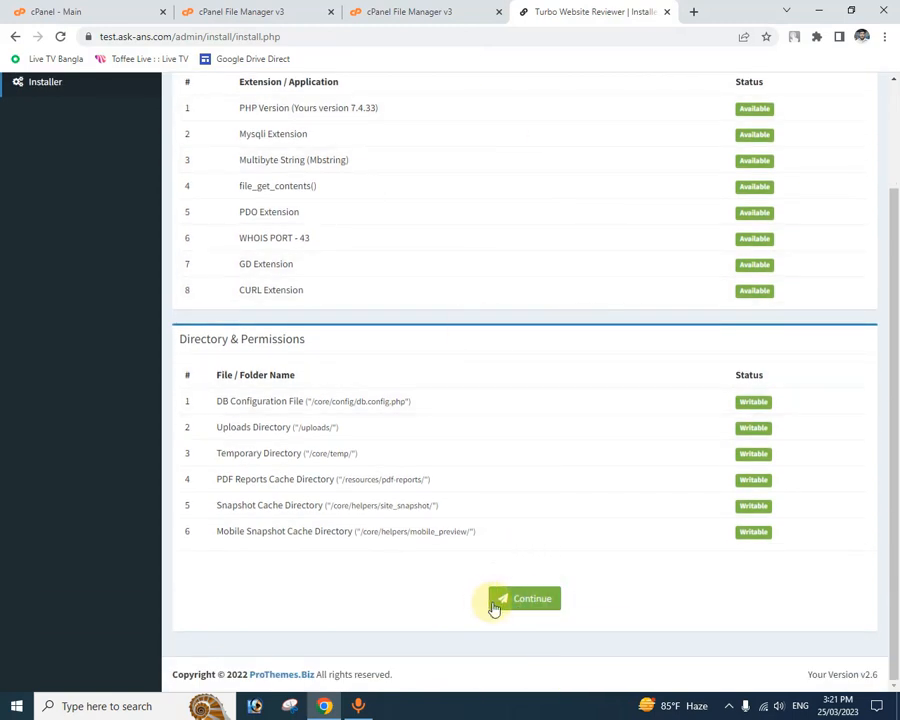
click(526, 600)
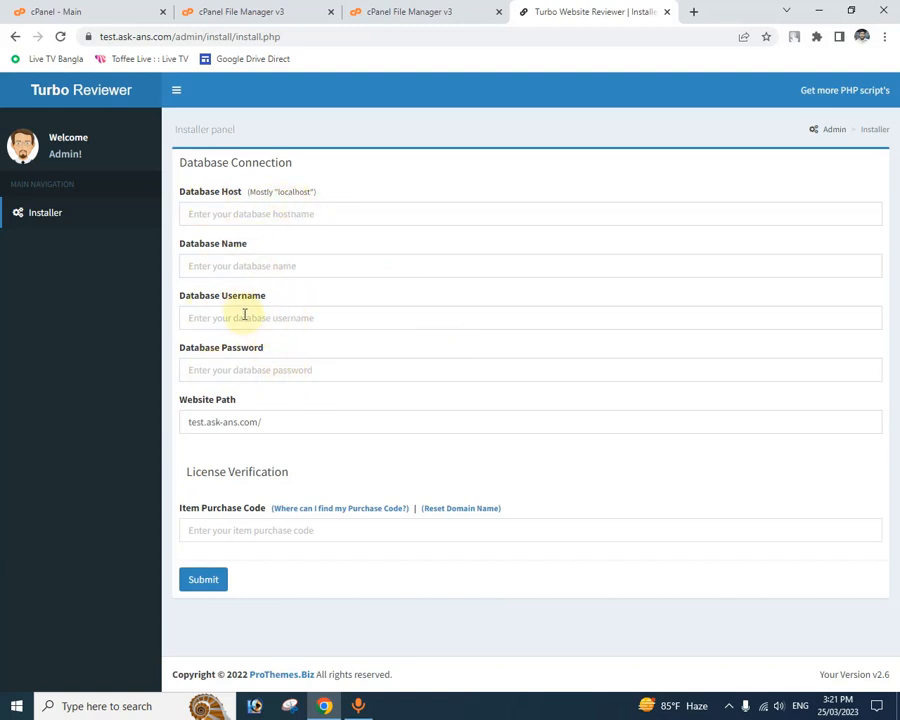
Step: Set the database host to localhost and the database name to askansco_test
click(283, 209)
click(280, 247)
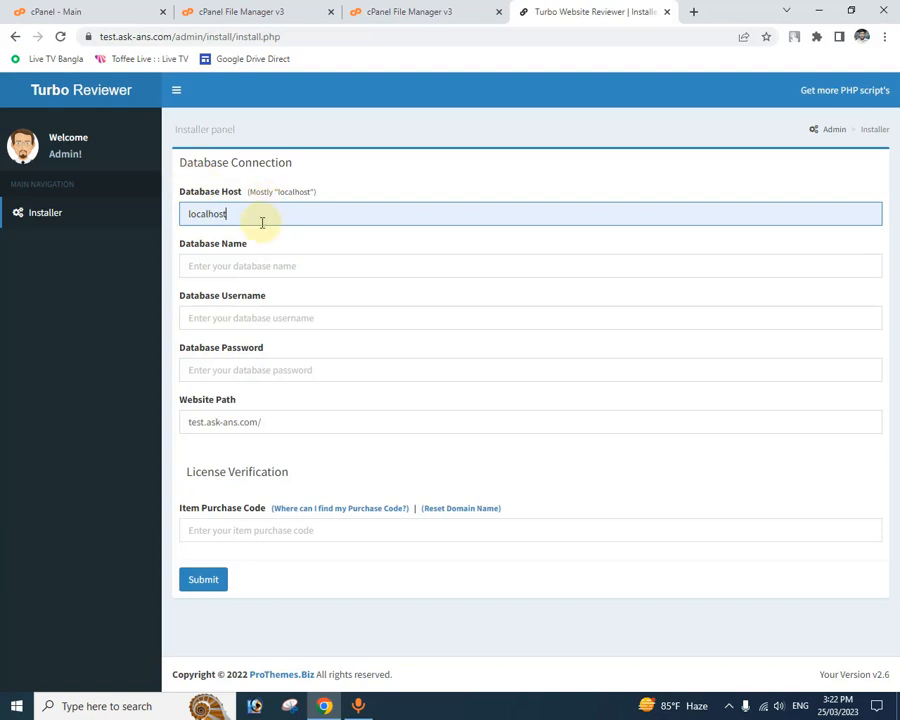
click(290, 268)
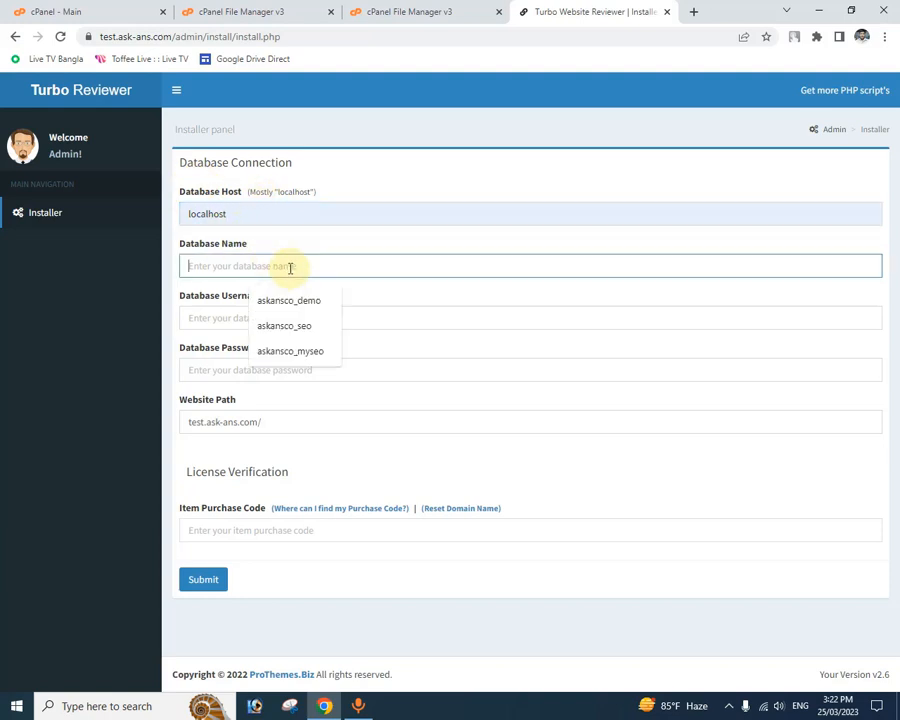
click(290, 301)
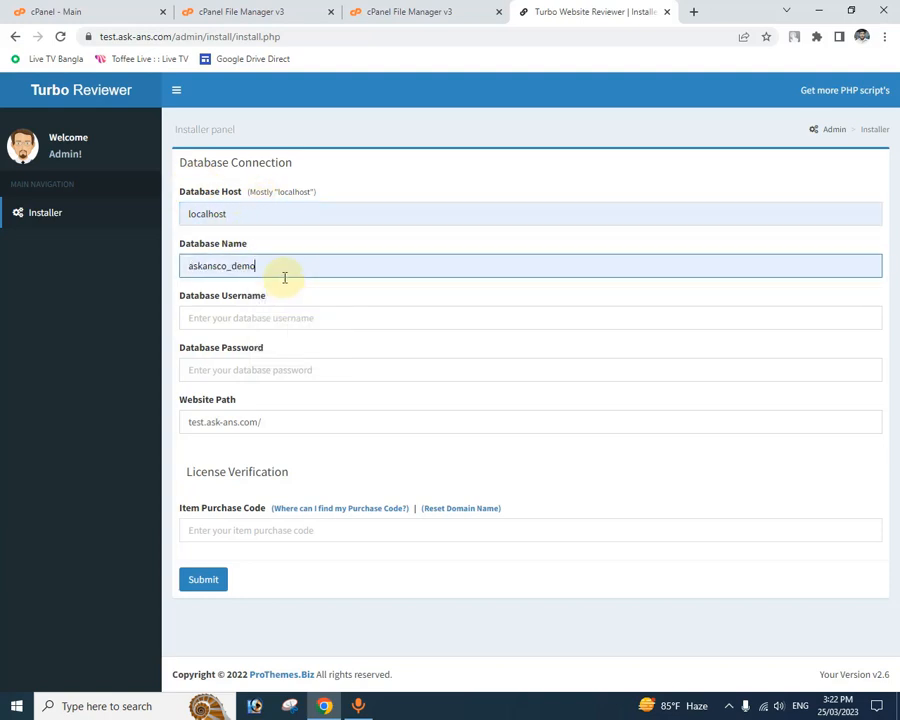
key(BackSpace)
key(BackSpace)
key(BackSpace)
key(BackSpace)
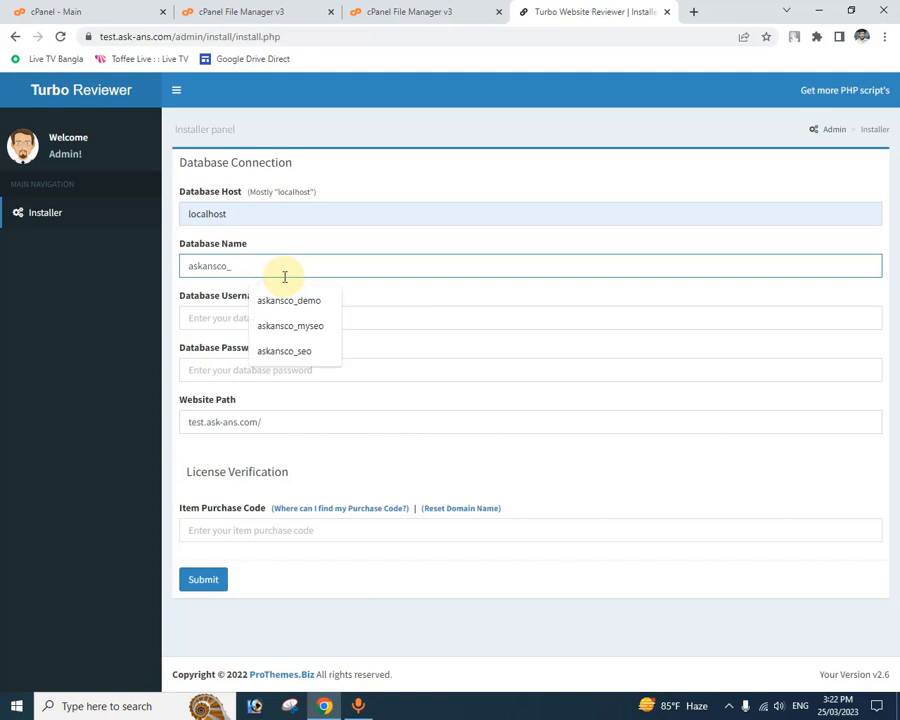
text(test)
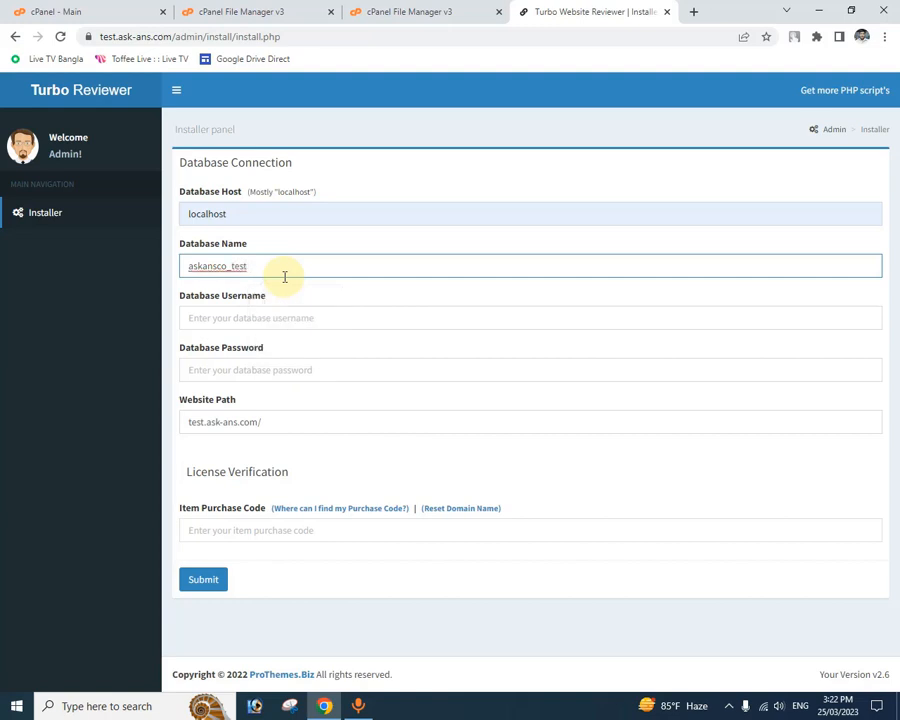
Step: Copy the database name askansco_test into the database username, and enter the database password
drag(282, 263, 173, 263)
key(ctrl+c)
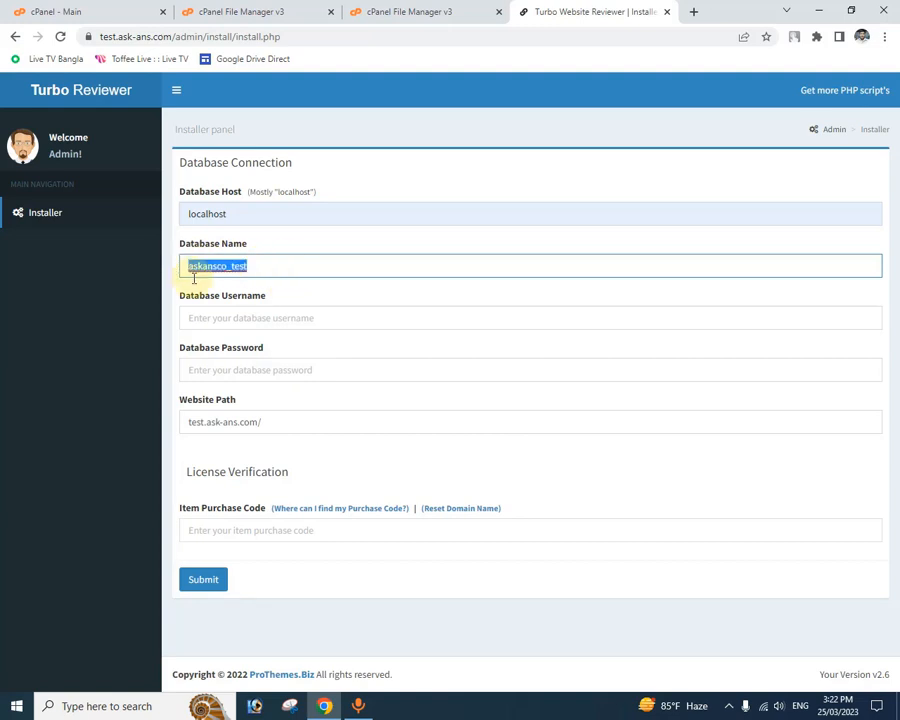
click(267, 318)
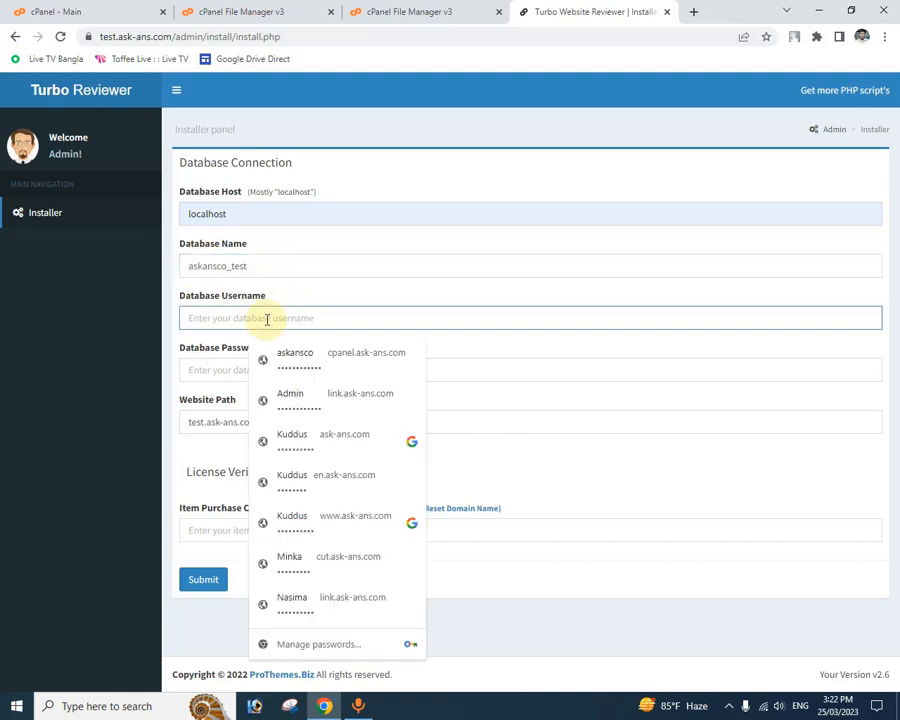
key(ctrl+v)
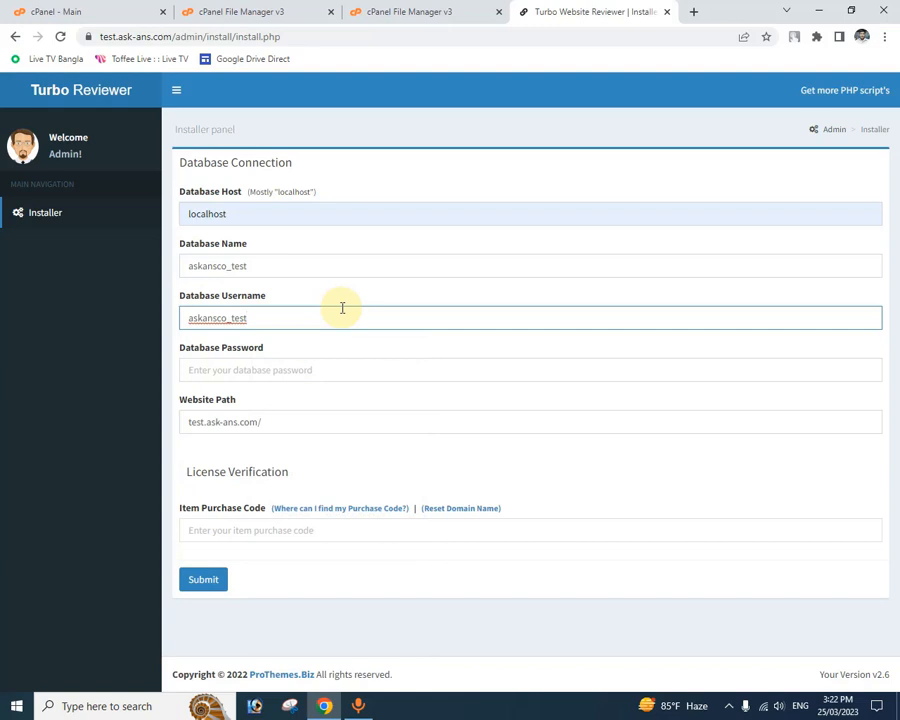
click(338, 370)
text(••)
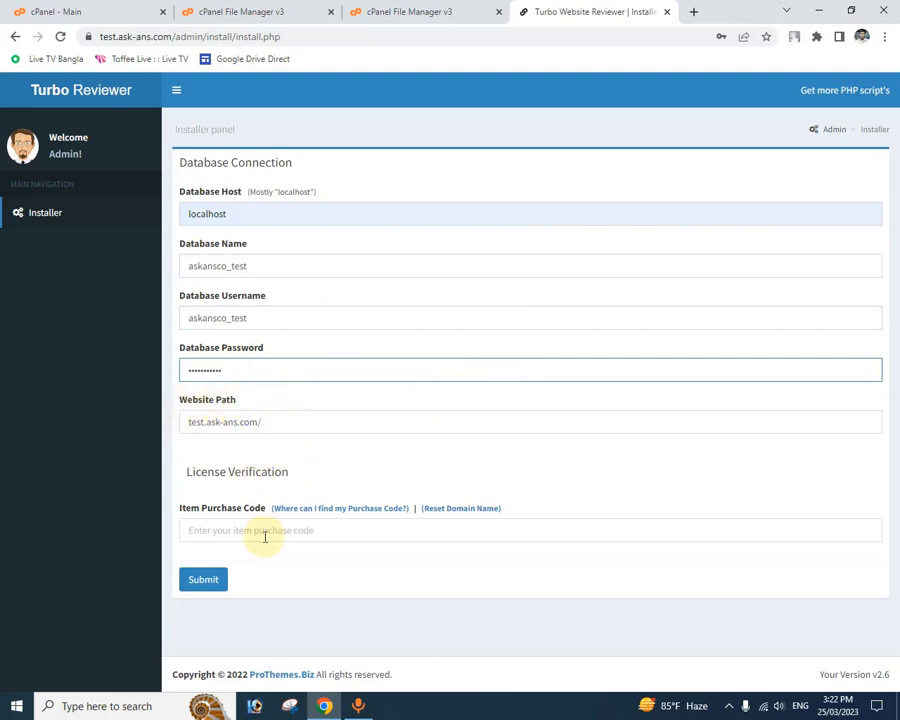
Step: Enter the item purchase code for license verification and submit the database connection form
click(327, 530)
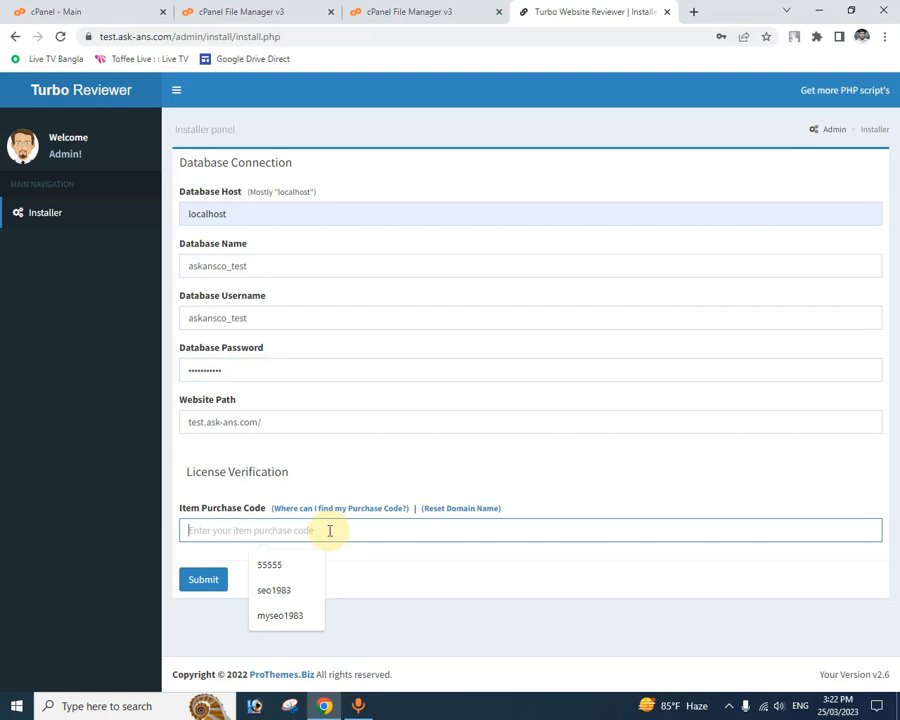
text(555555)
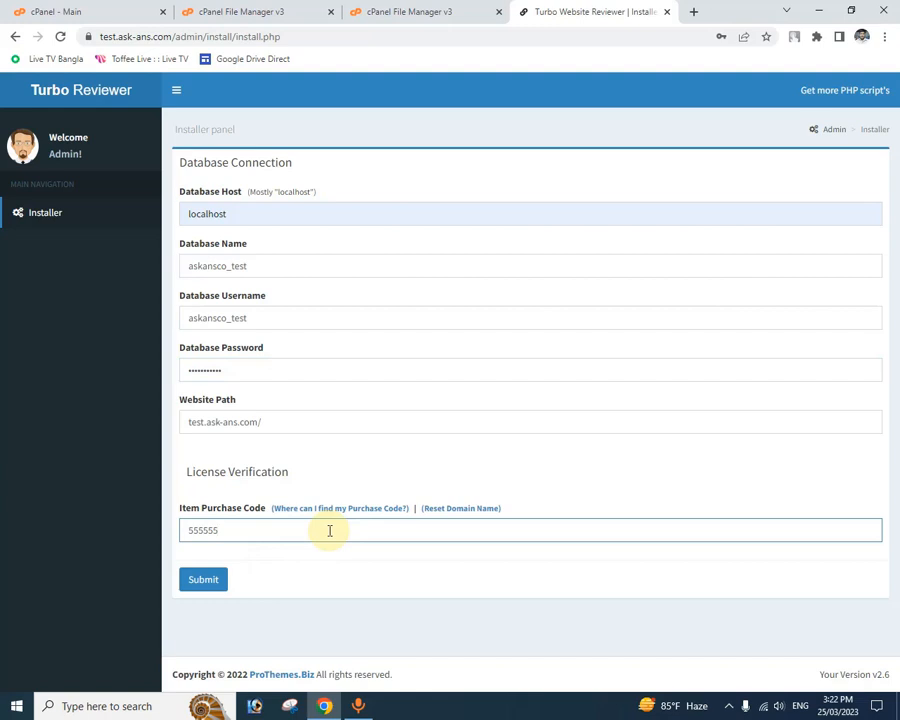
click(204, 581)
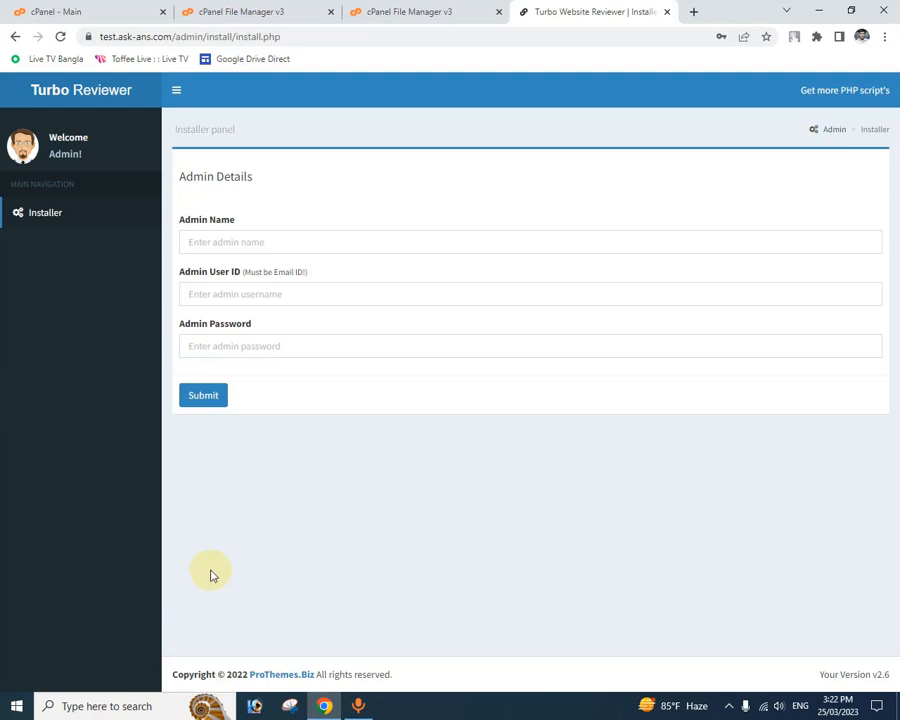
Step: Fill in the admin details with the name Admin, the admin's e-mail as user ID and the admin password, and submit them
click(303, 234)
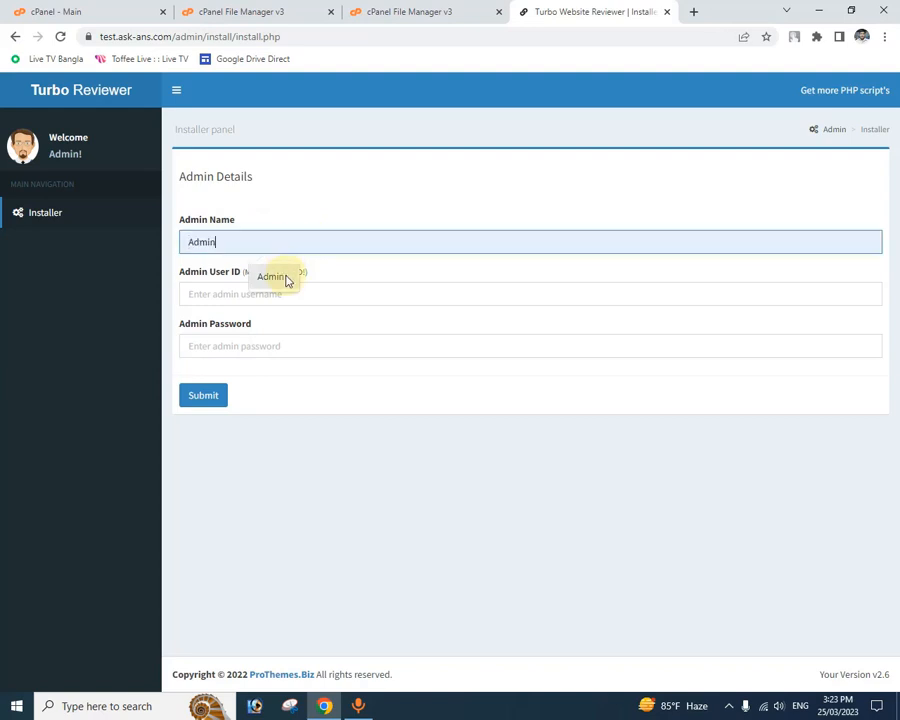
click(286, 277)
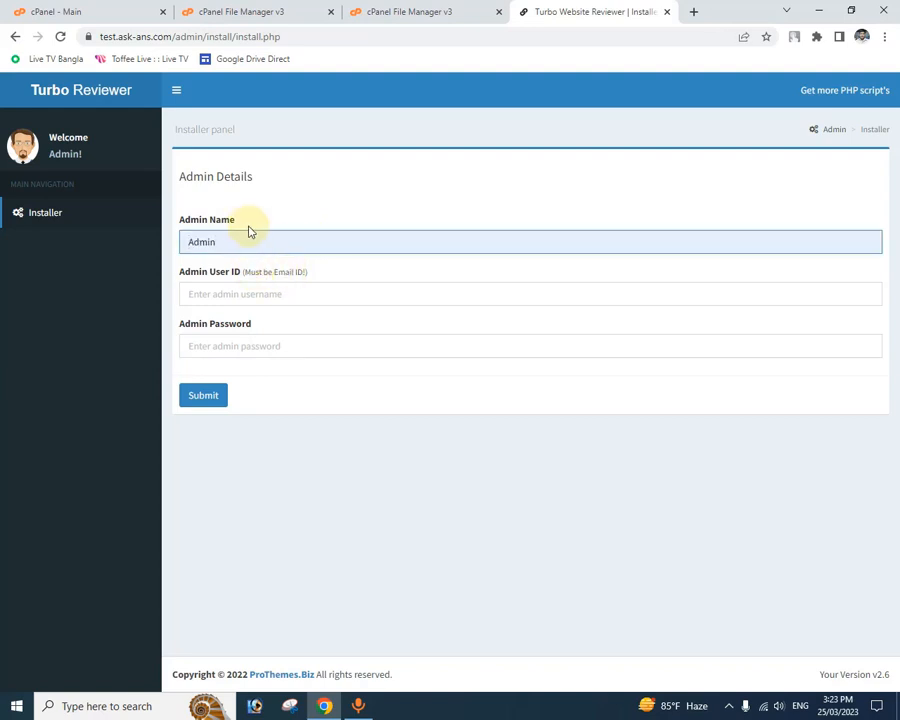
click(299, 289)
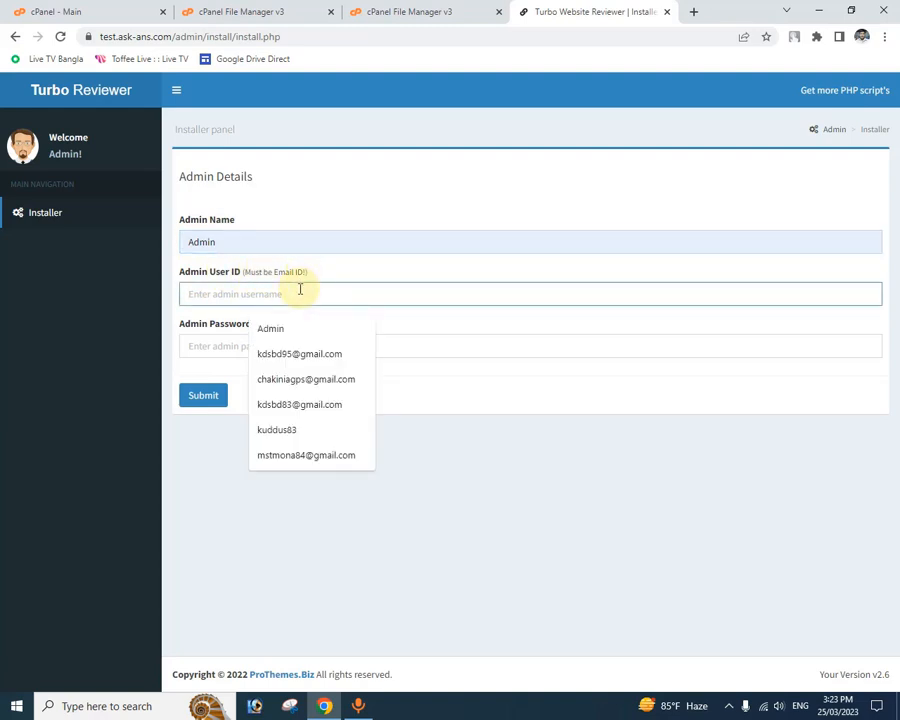
click(311, 362)
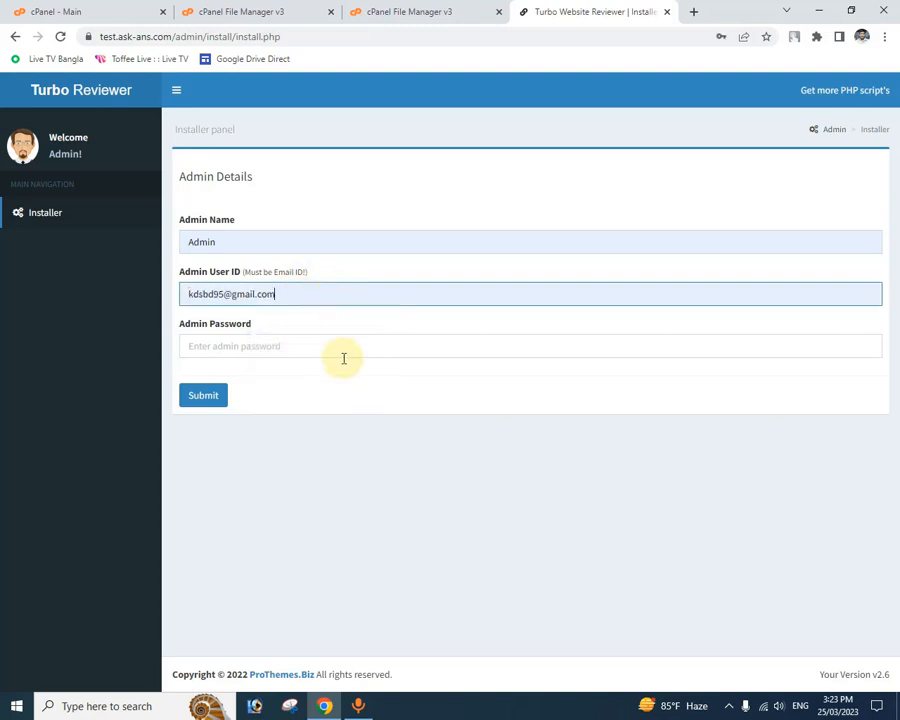
click(328, 346)
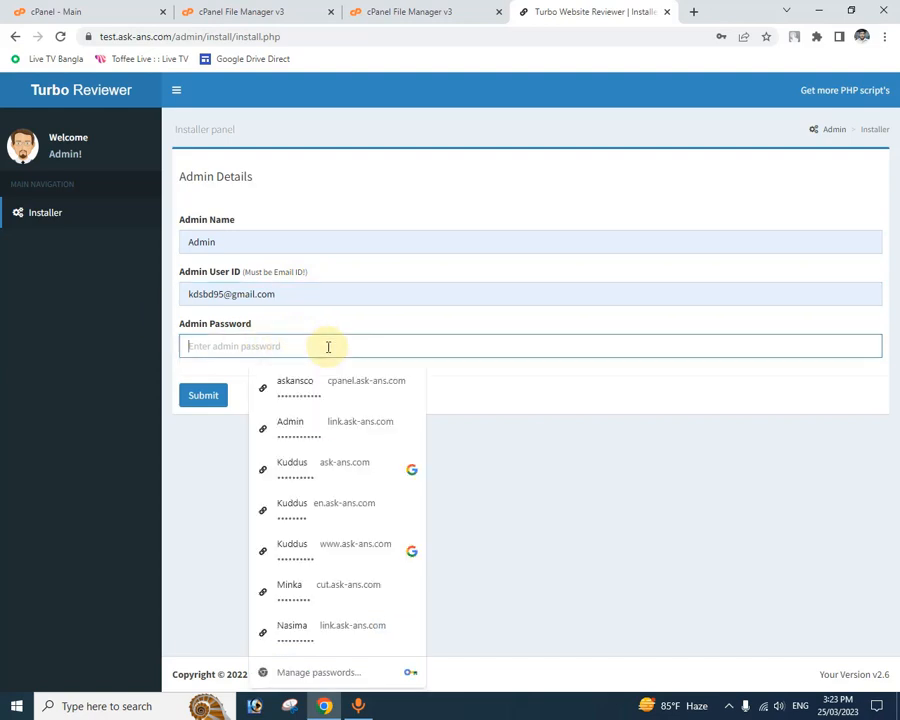
text(••)
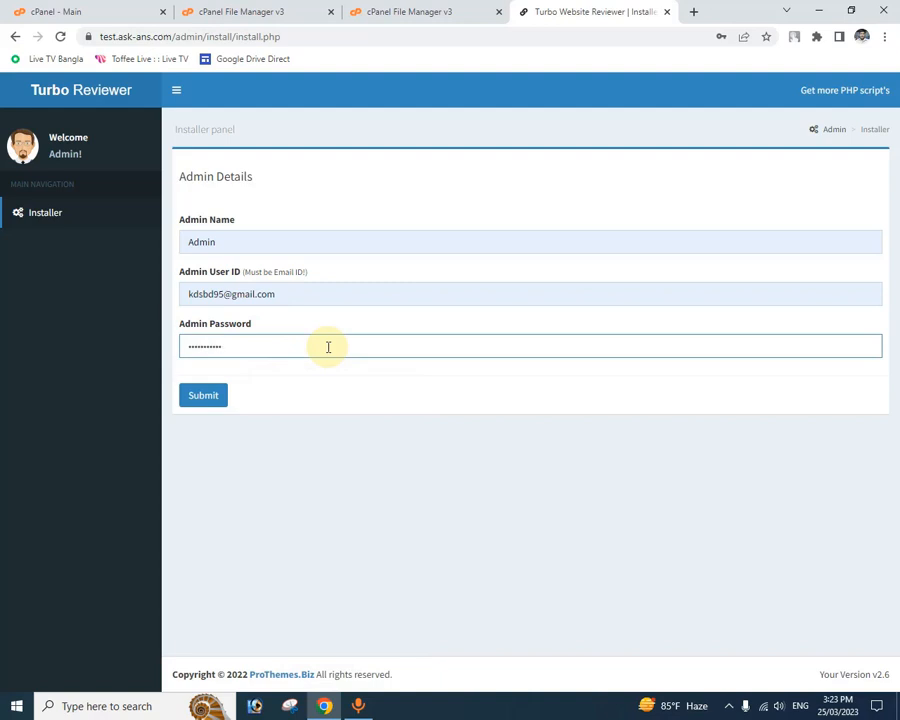
click(213, 398)
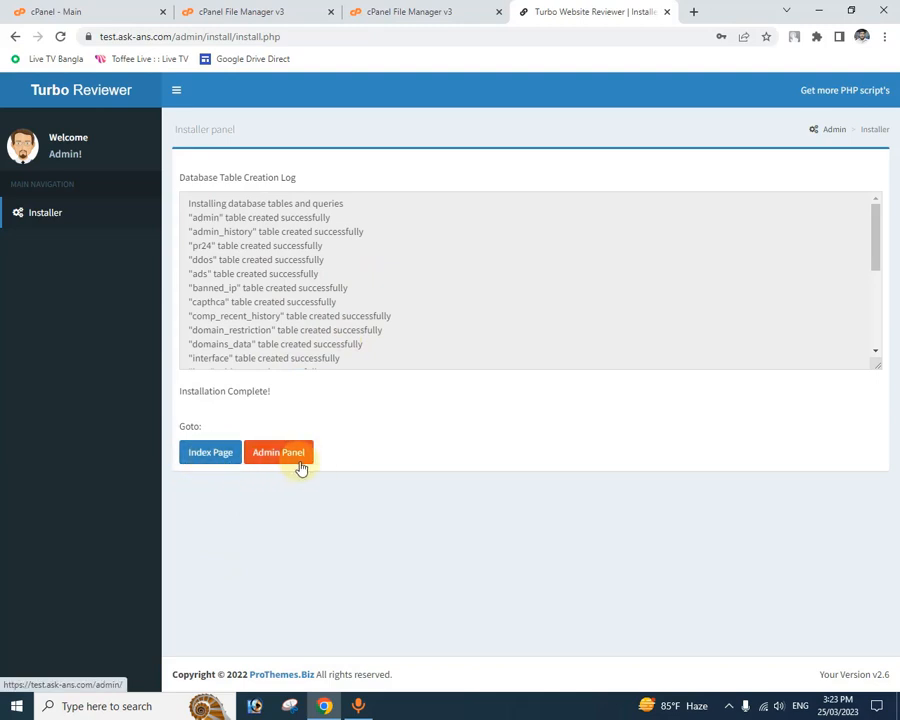
Step: Open the installed site's index page in a new tab and look through the home page down to the footer
right_click(210, 459)
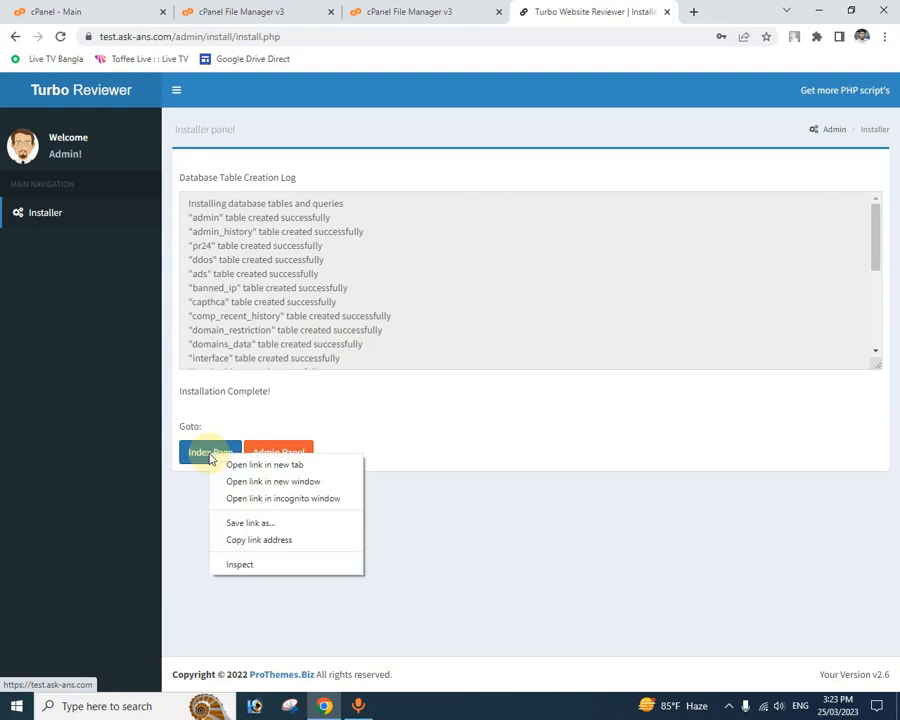
click(275, 467)
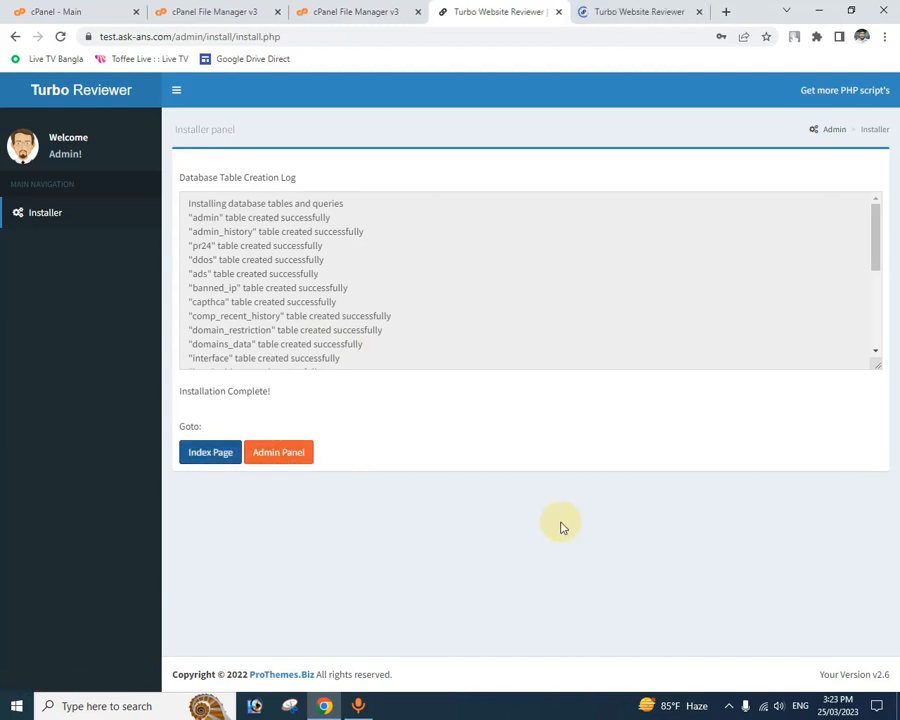
click(648, 12)
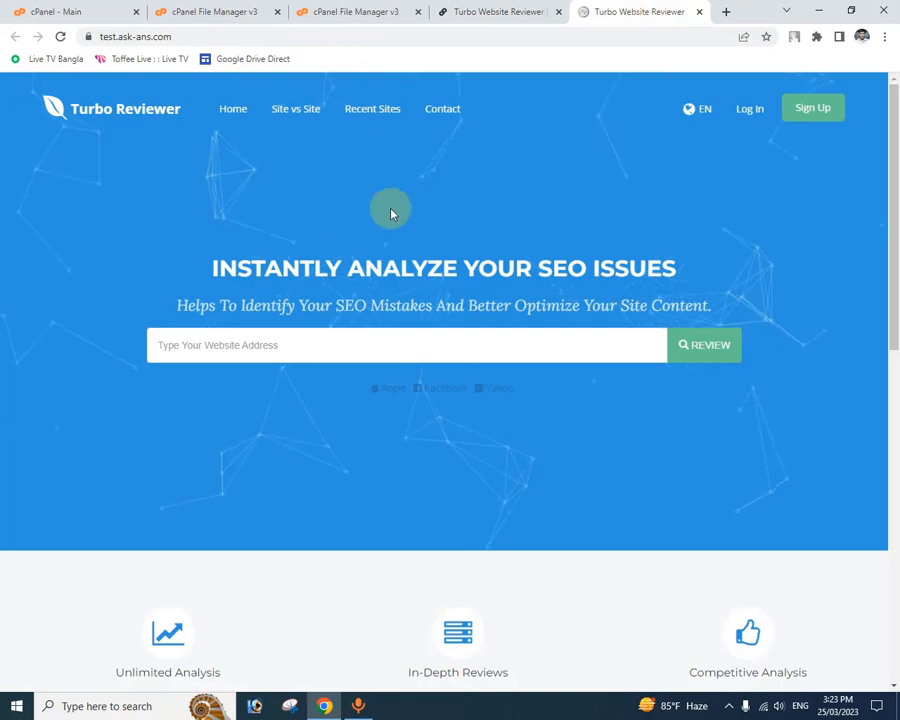
scroll(462, 310, down, 15)
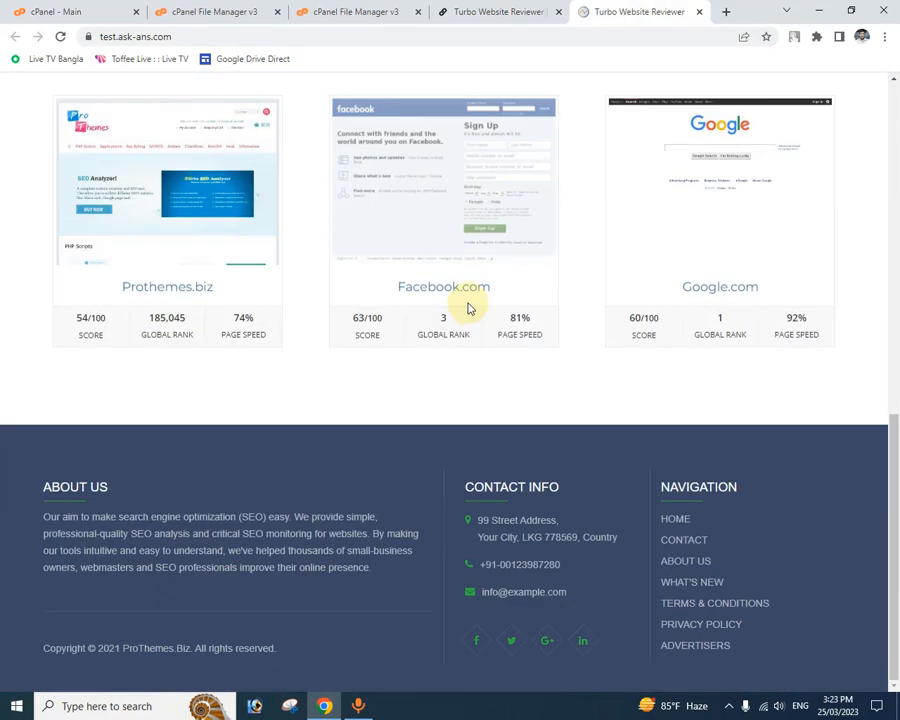
scroll(464, 310, up, 14)
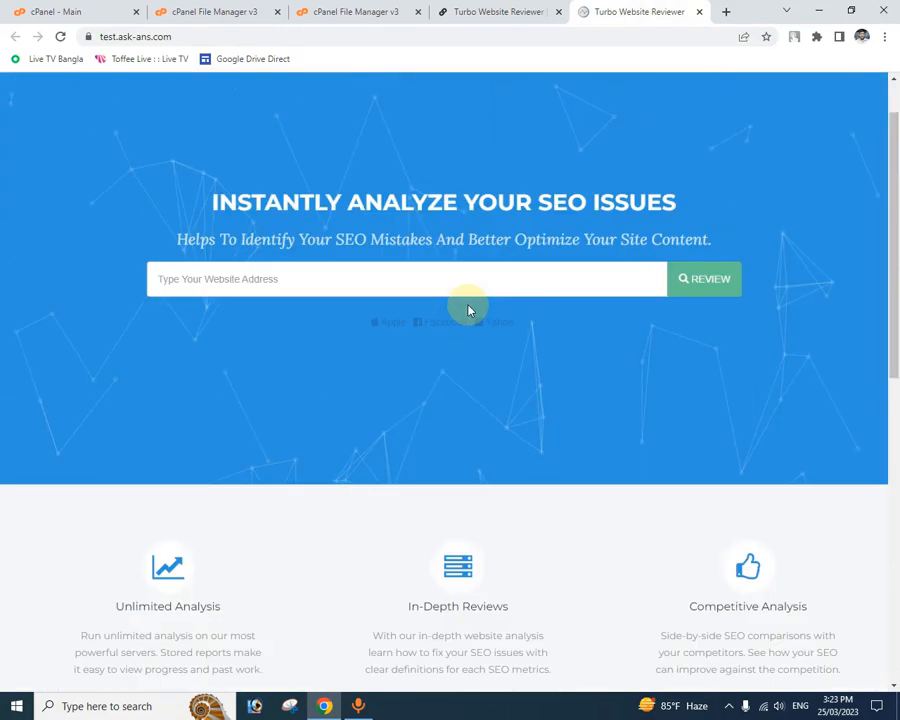
Step: Go back to the installer page, open the Admin Panel link in a new tab, and show its sign-in page
click(484, 10)
right_click(281, 452)
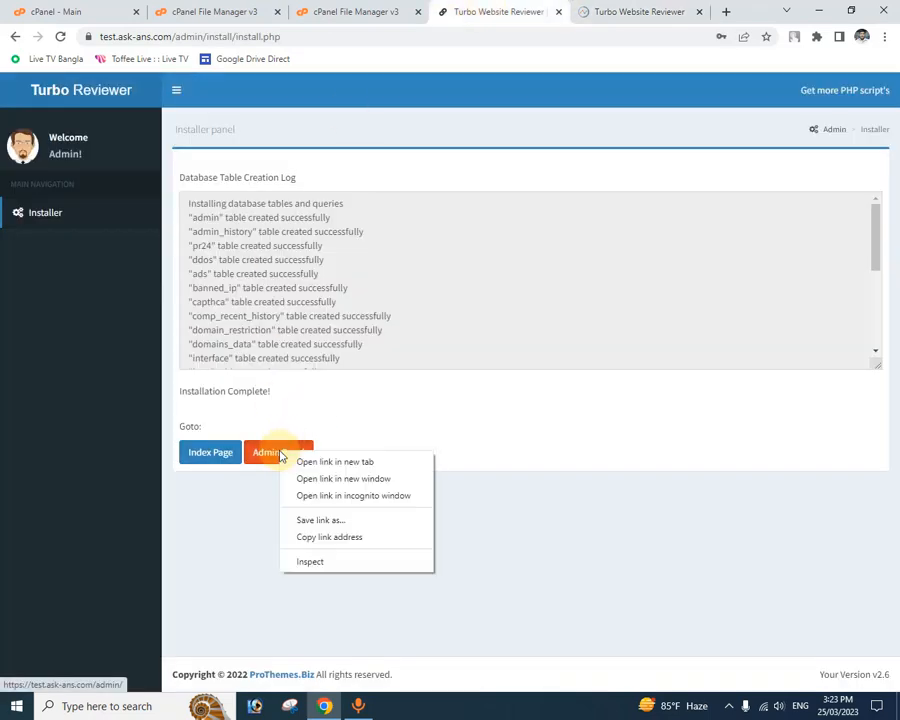
click(346, 464)
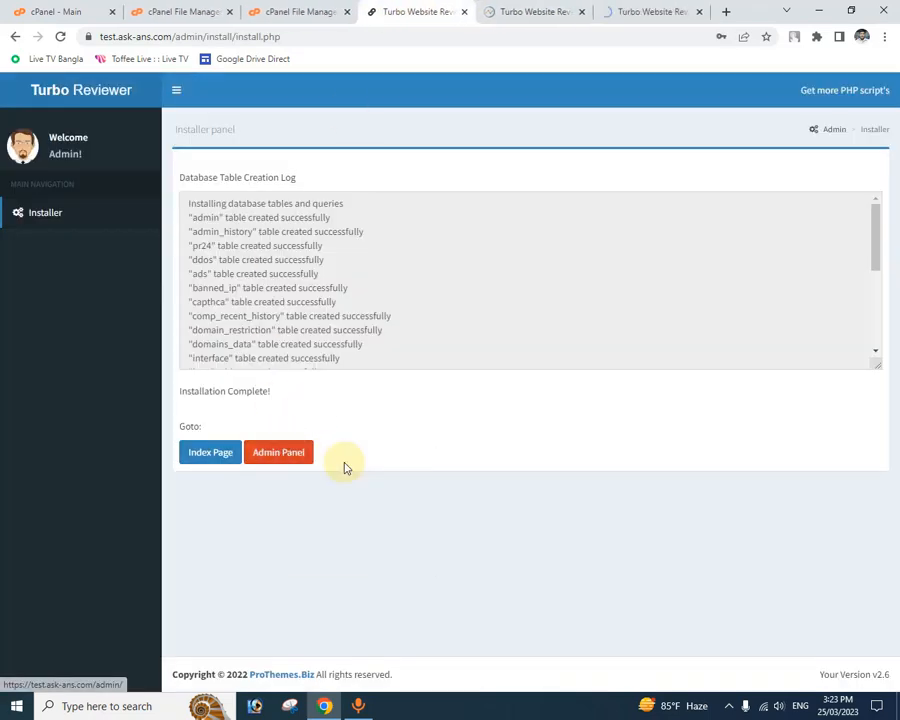
click(645, 11)
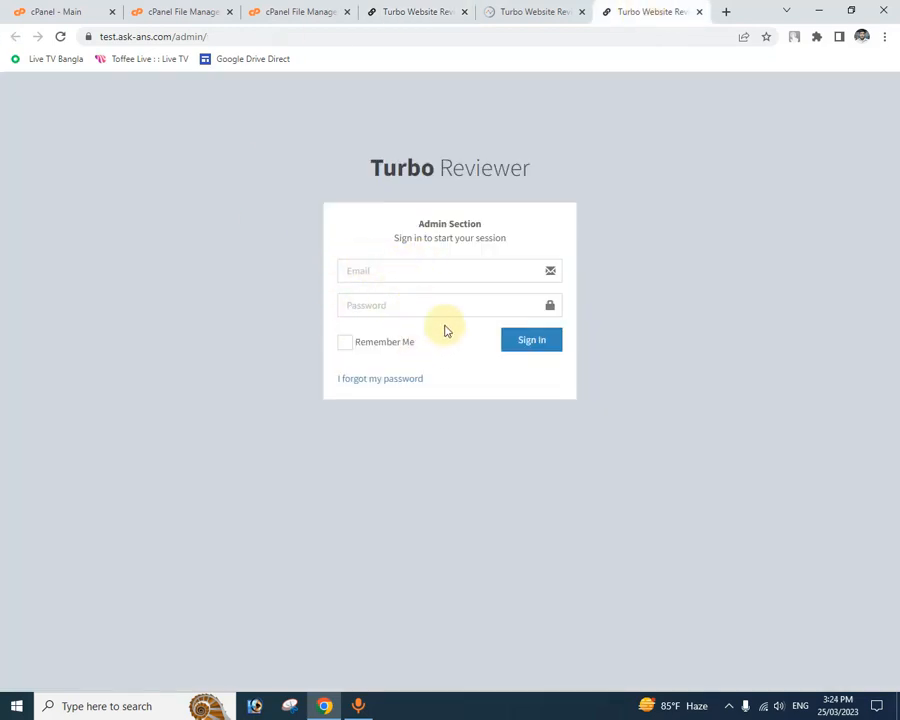
Step: Return to the installed site's home page and run a website review of ask-ans.com
click(517, 11)
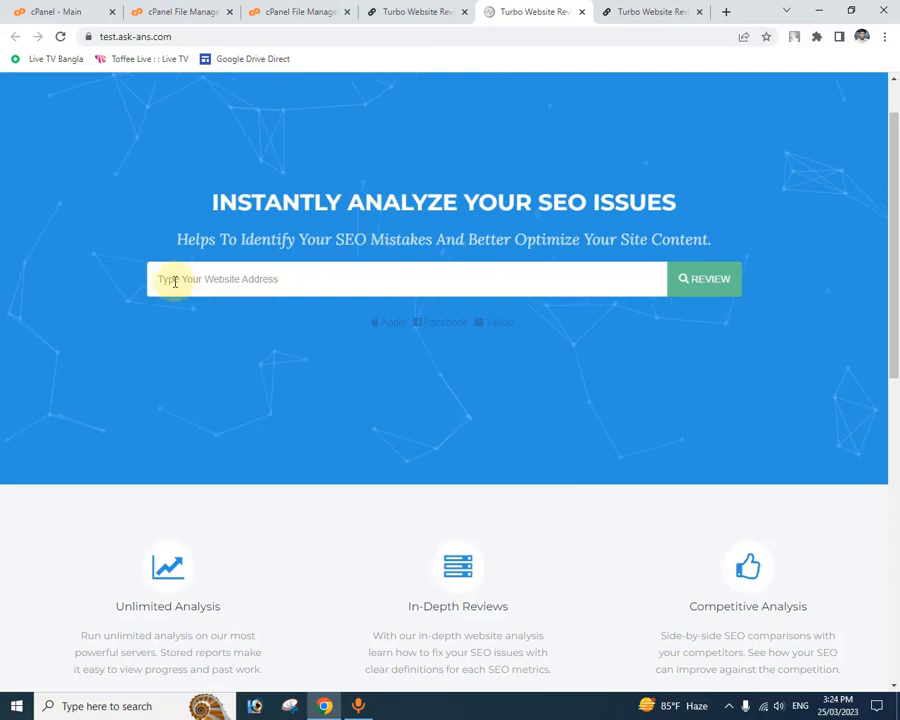
scroll(487, 280, down, 10)
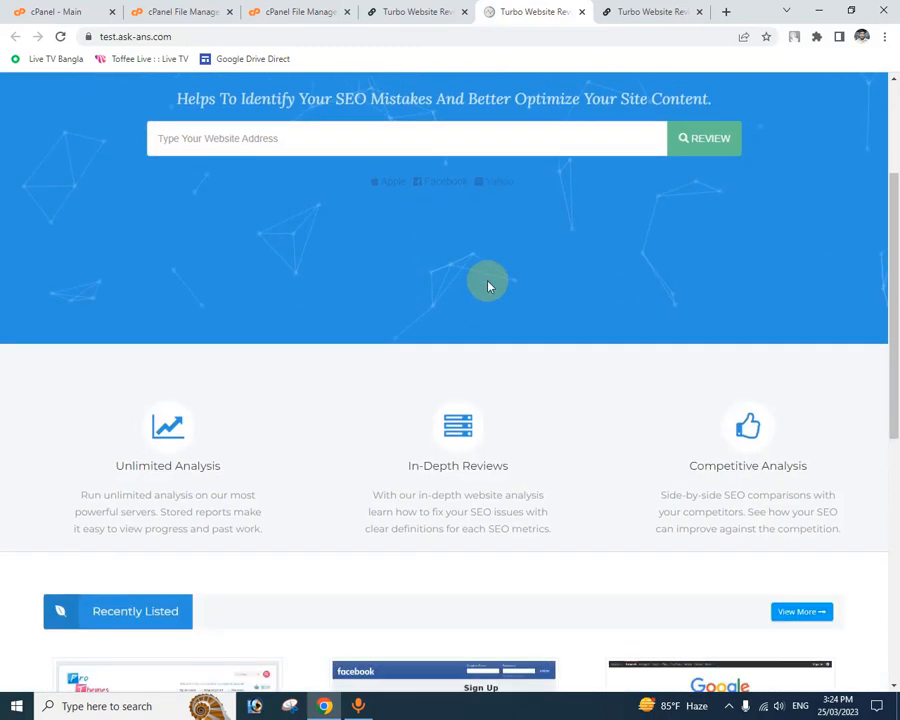
scroll(486, 288, up, 10)
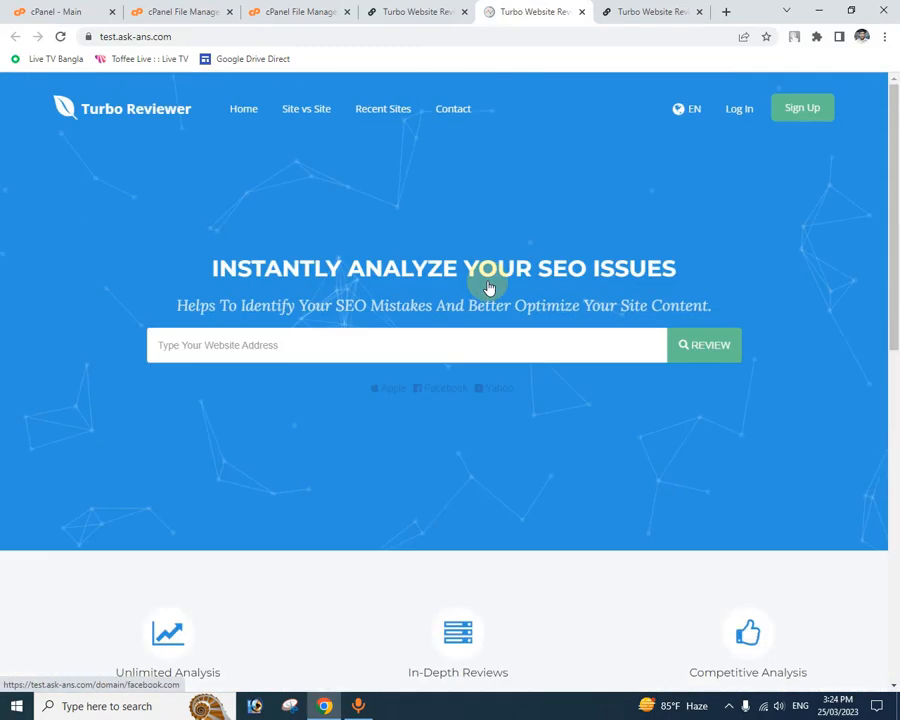
click(333, 333)
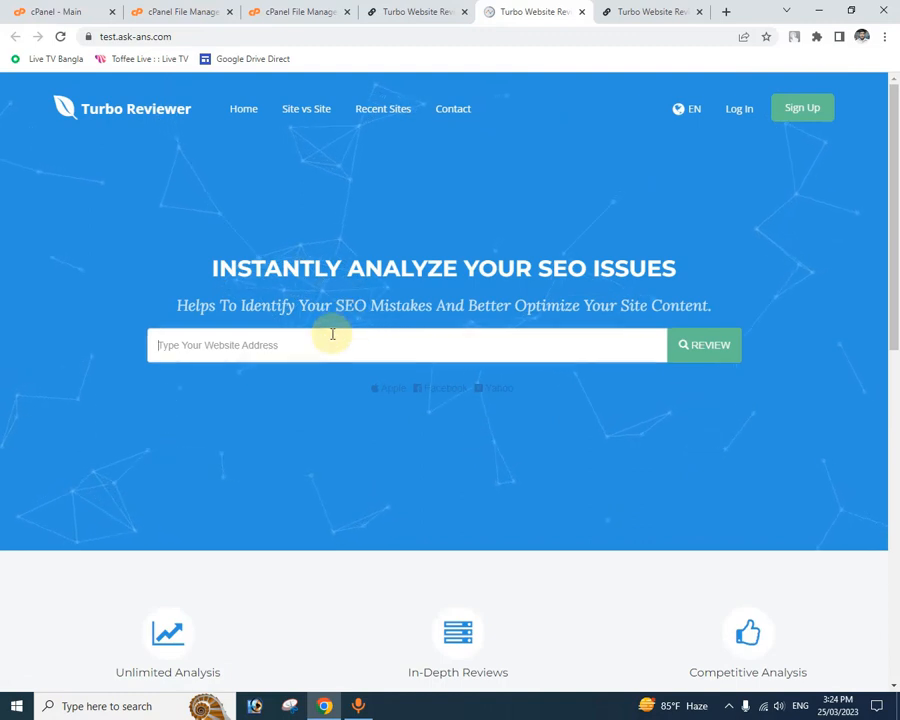
text(as)
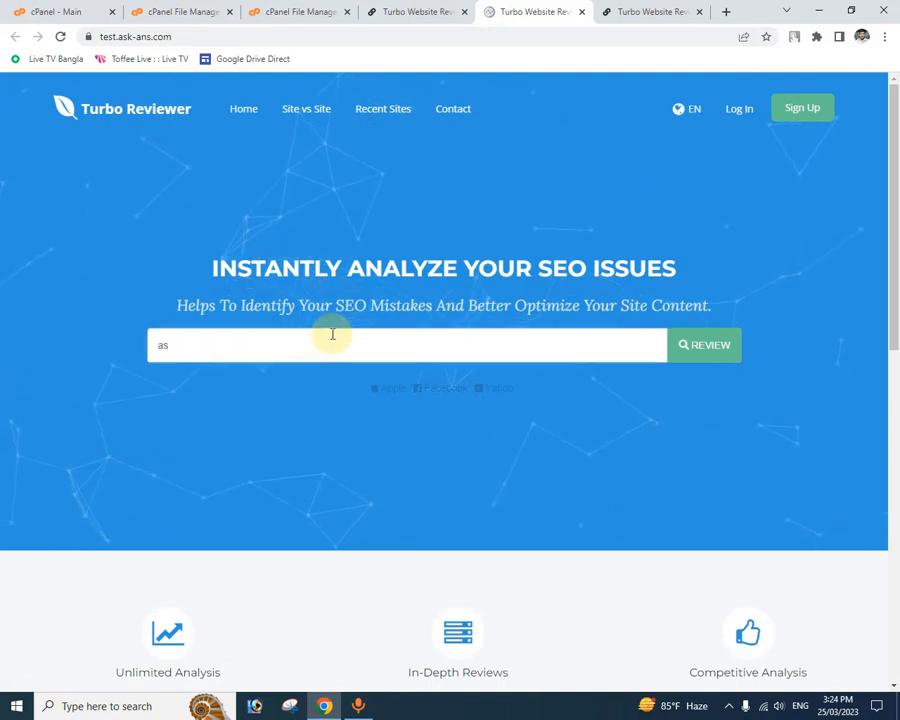
text(k-a)
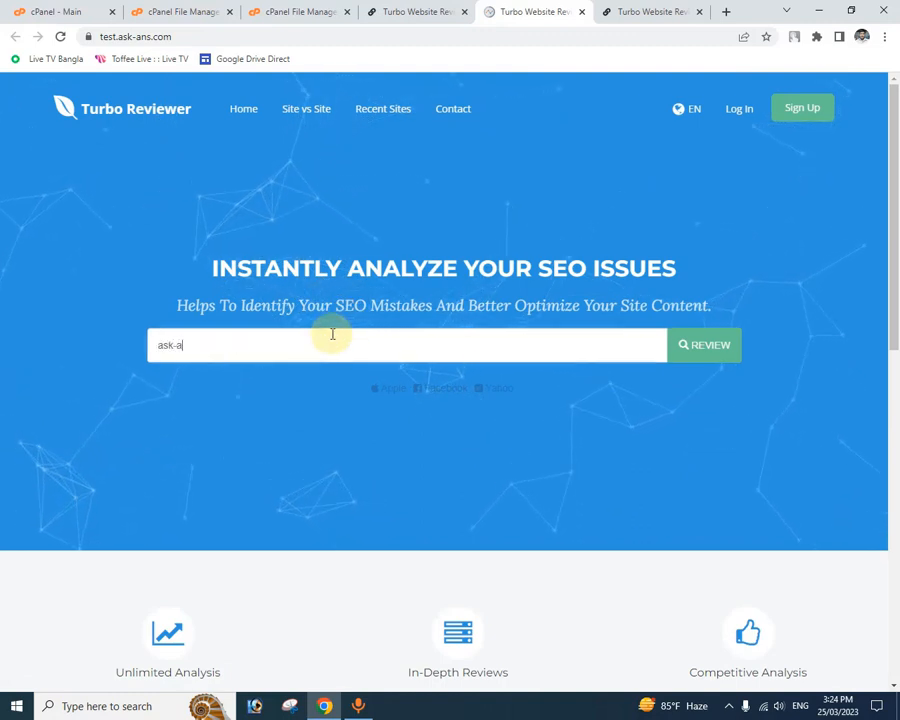
text(ns)
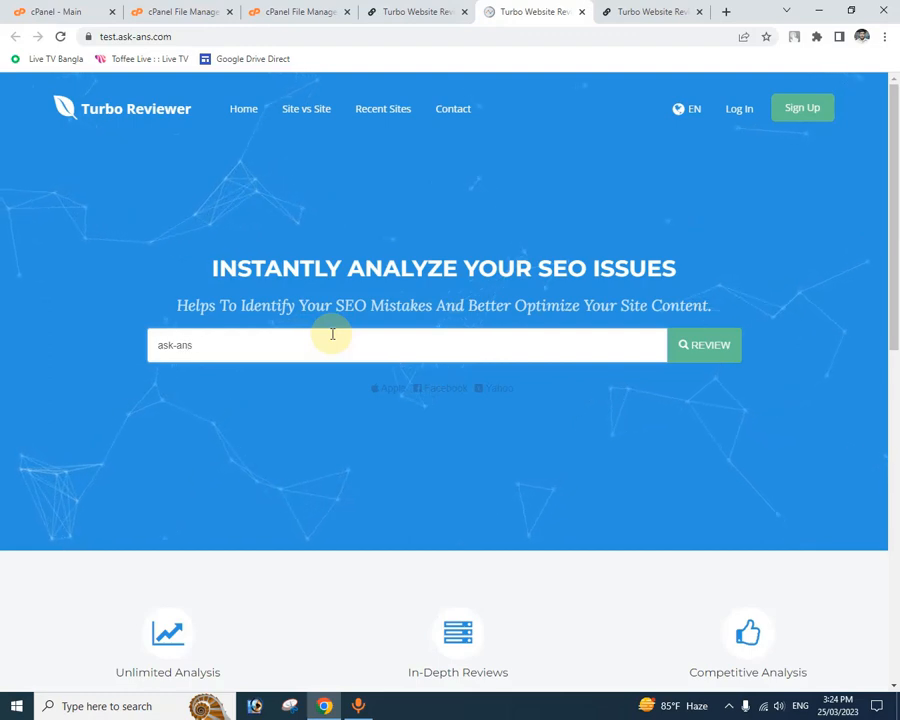
text(.com)
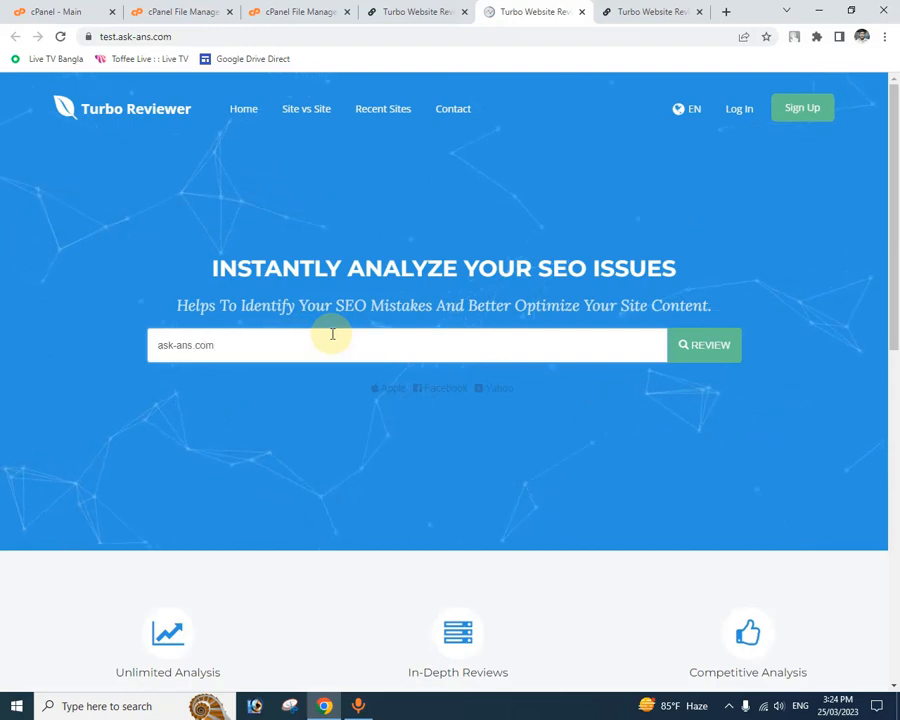
click(707, 344)
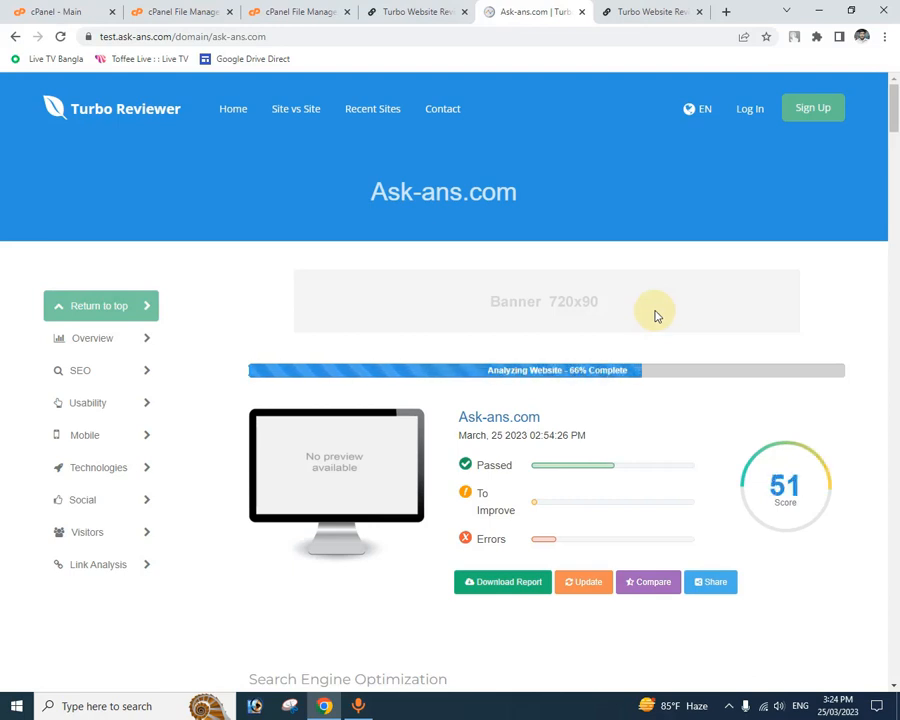
Step: Examine the ask-ans.com report's SEO and Usability sections while the analysis runs, and return to the score overview
scroll(655, 317, down, 1)
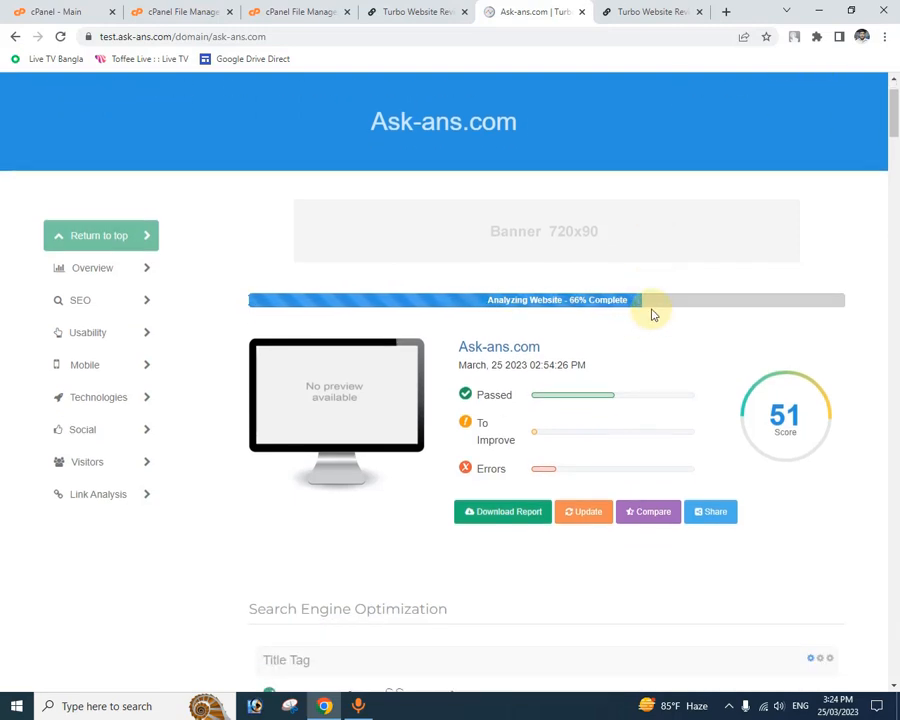
scroll(652, 318, down, 5)
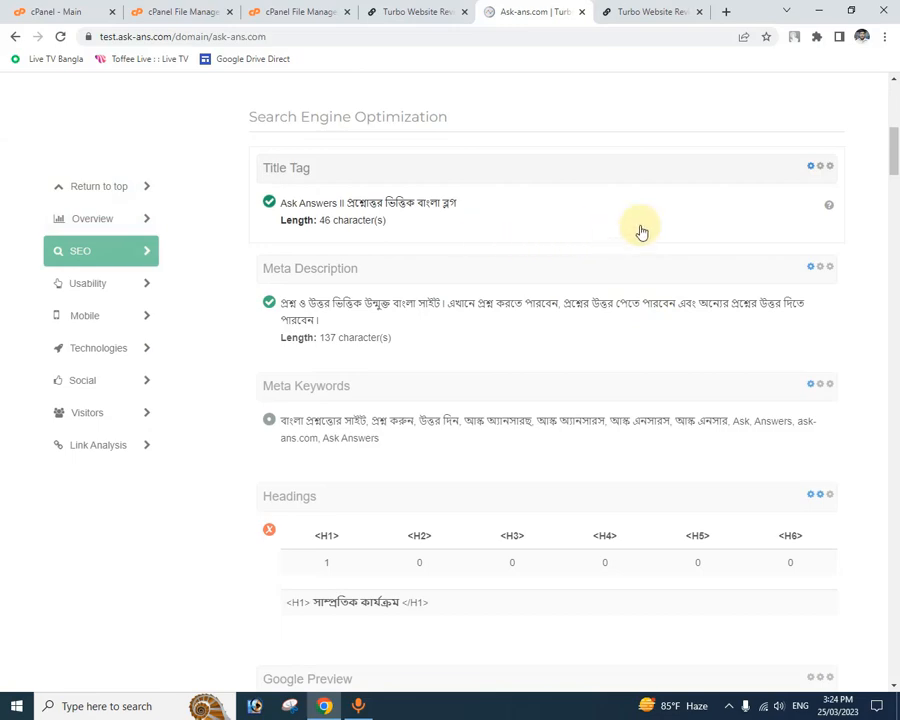
scroll(641, 231, down, 2)
scroll(508, 332, down, 6)
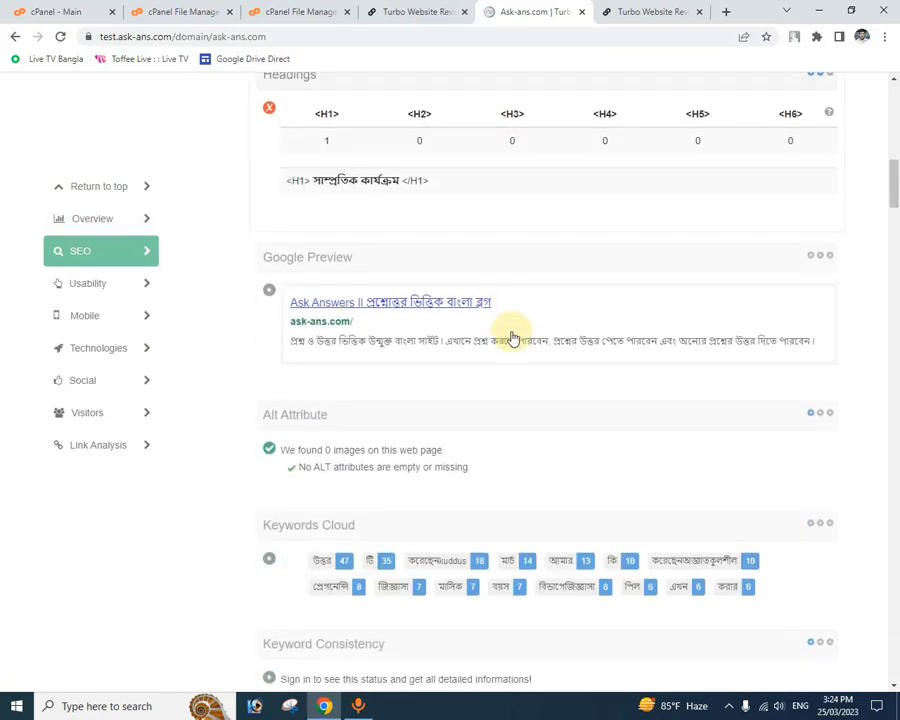
scroll(512, 338, down, 6)
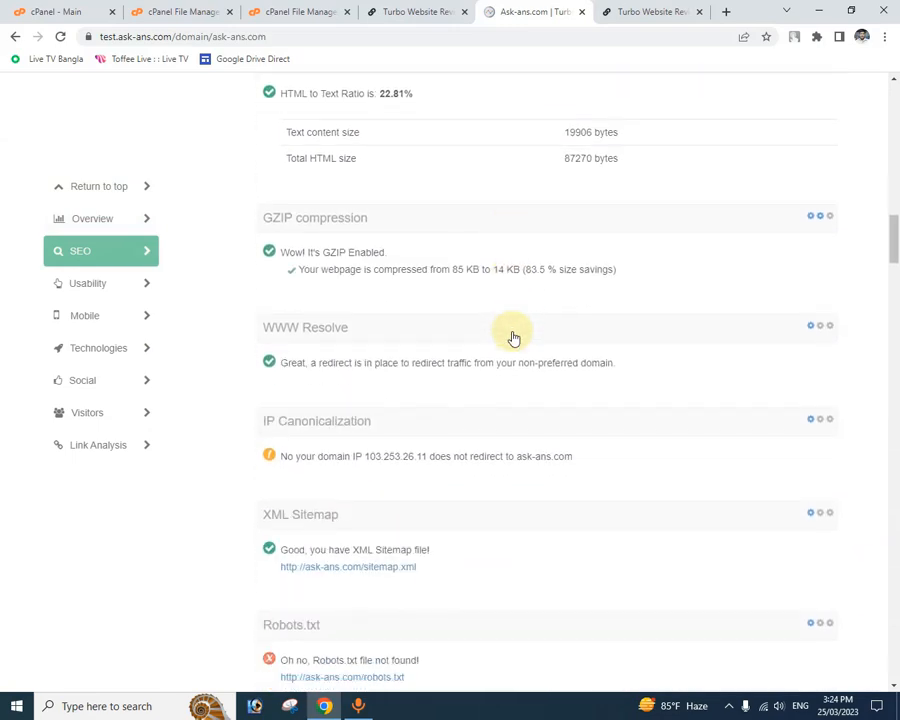
scroll(514, 338, down, 8)
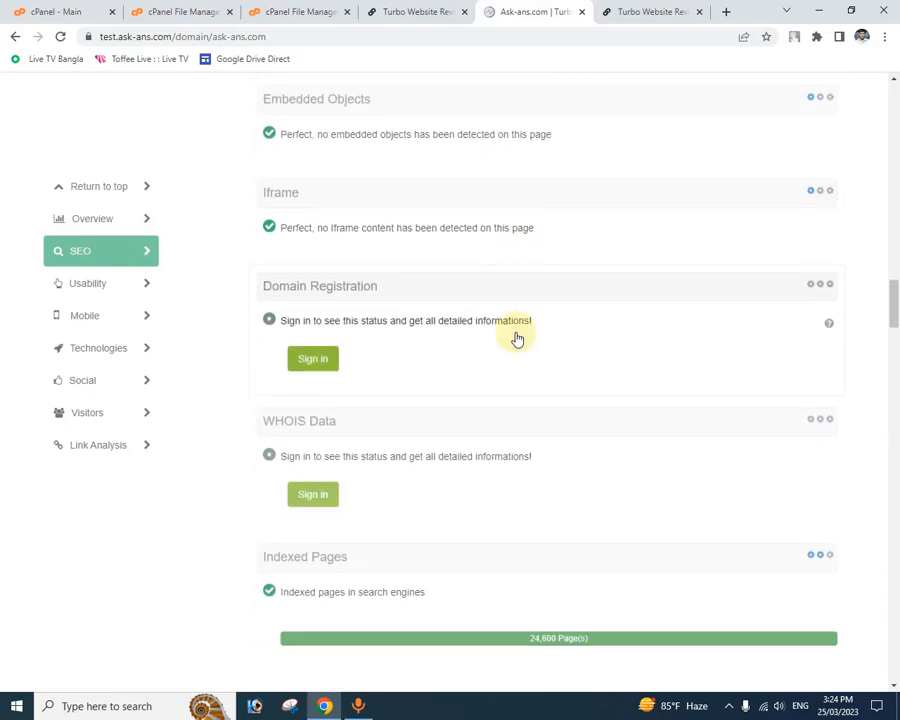
scroll(516, 338, down, 10)
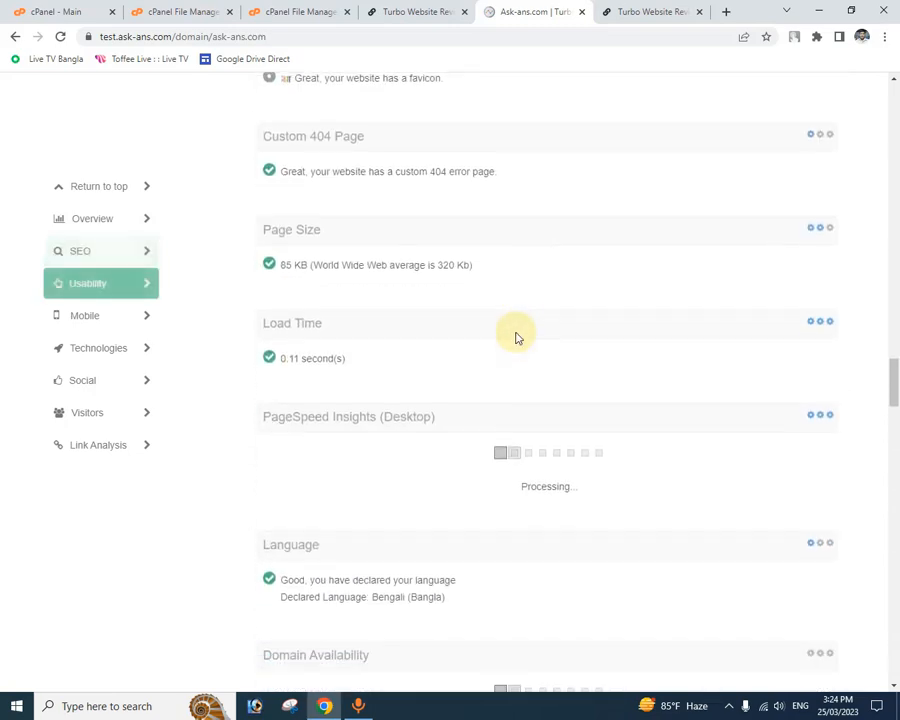
scroll(516, 350, up, 15)
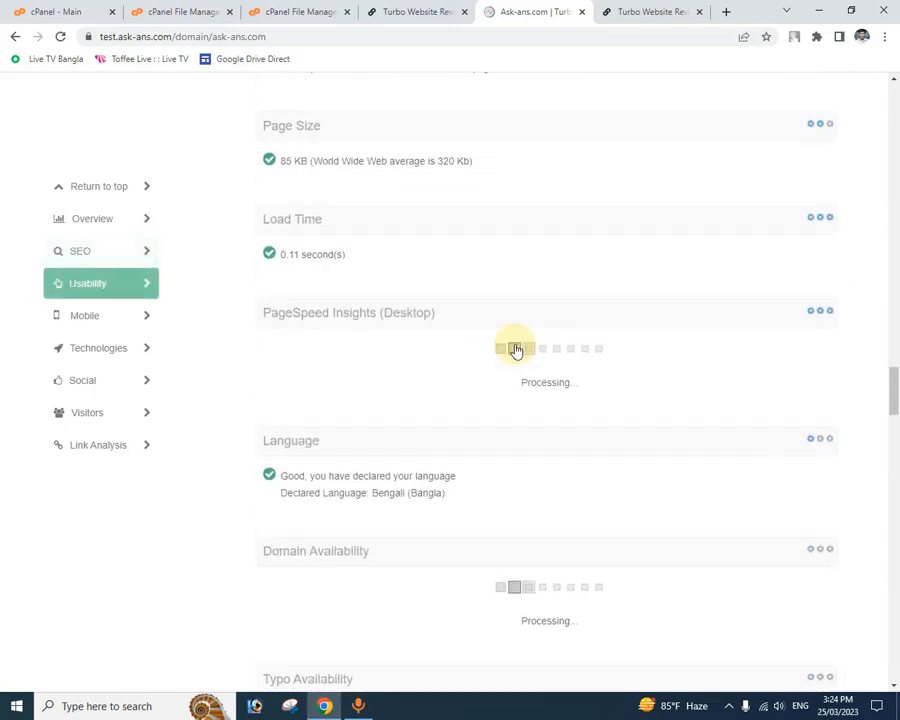
scroll(516, 350, up, 10)
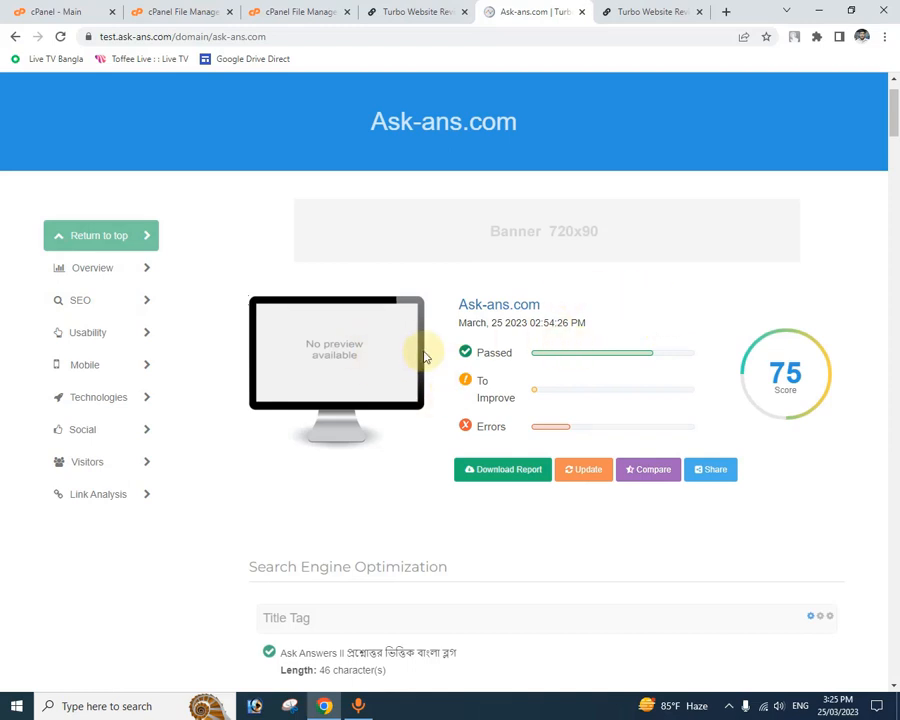
Step: Review the whole ask-ans.com report from the score overview through Link Analysis and back to the Search Engine Optimization section
scroll(536, 470, down, 1)
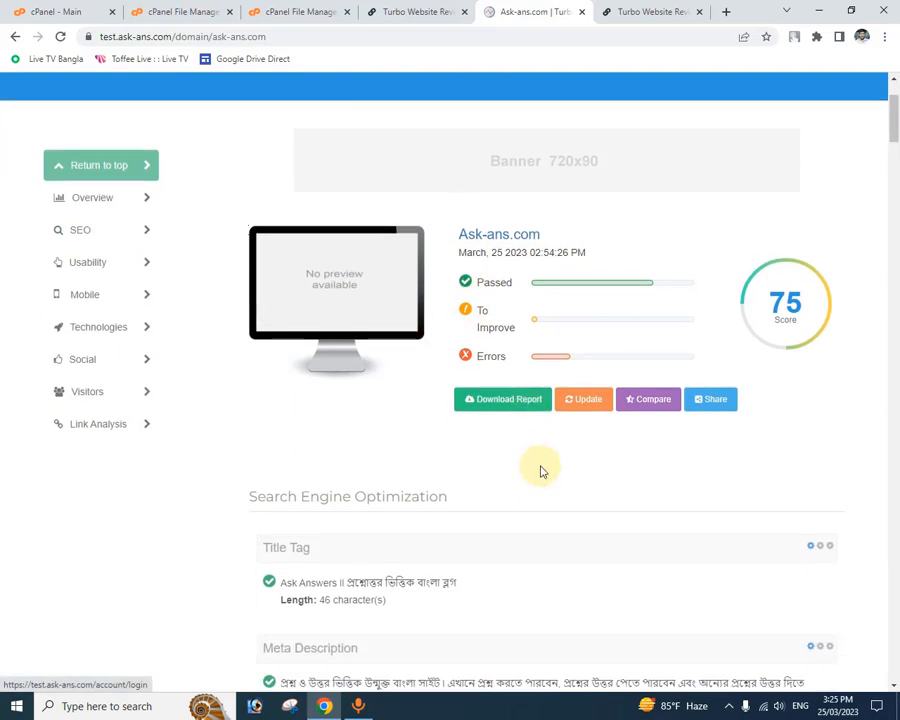
scroll(335, 545, down, 5)
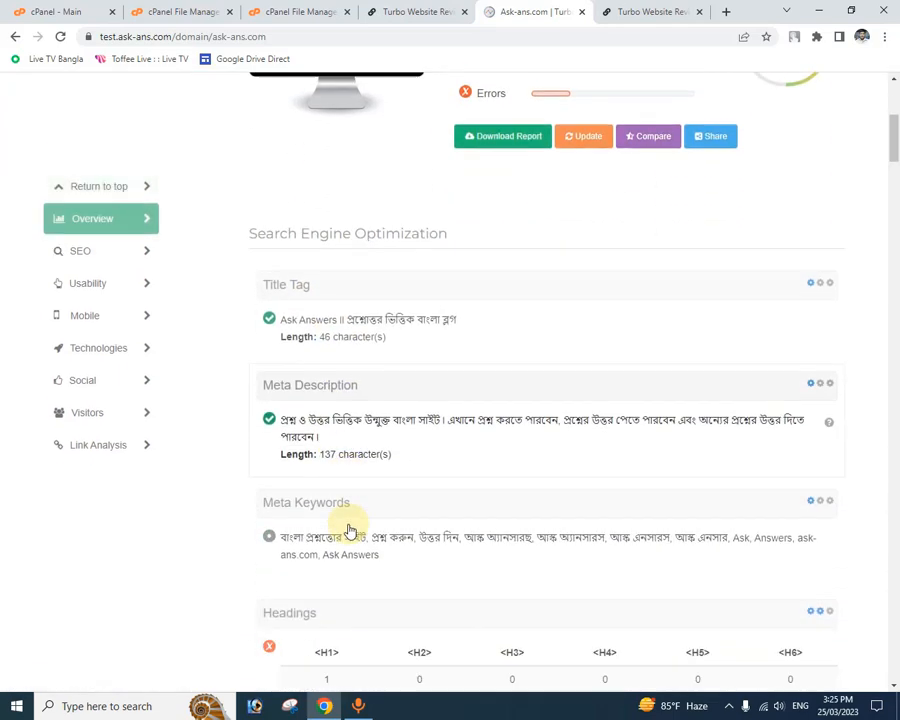
scroll(430, 438, down, 14)
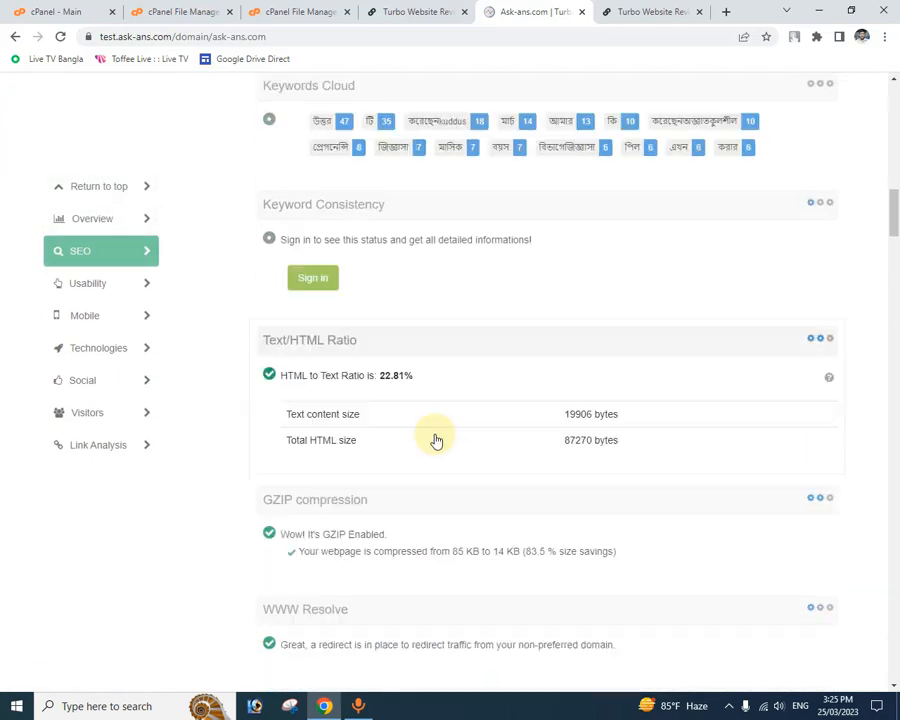
scroll(445, 443, down, 19)
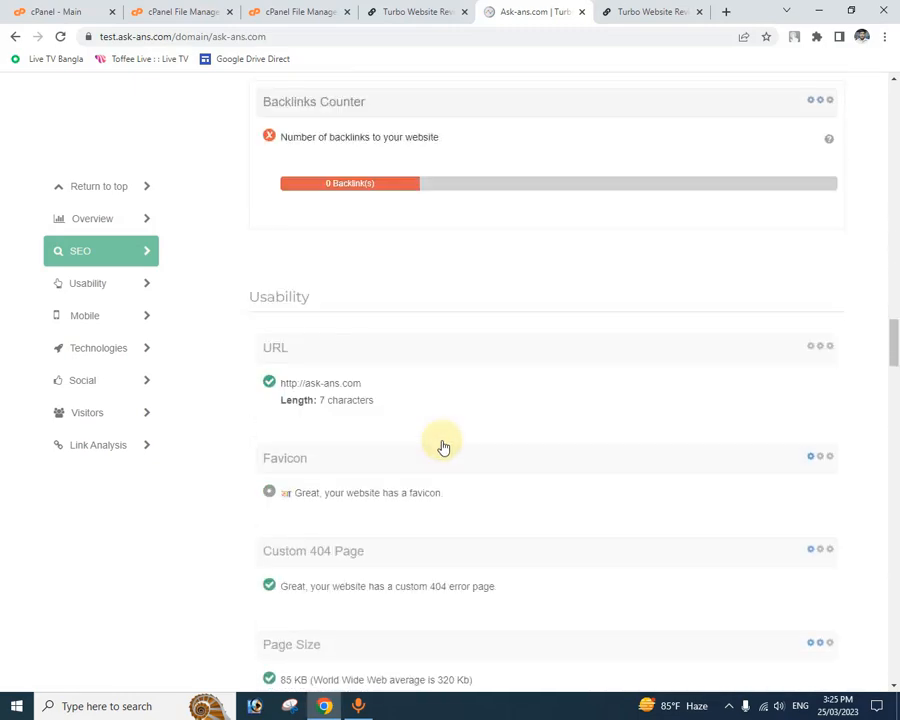
scroll(452, 444, down, 16)
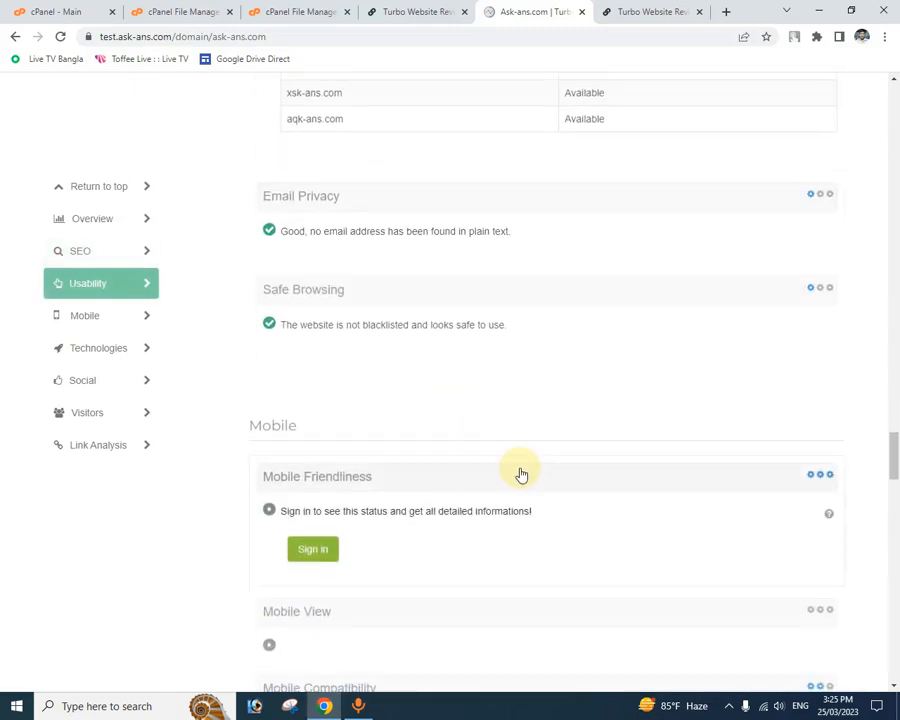
scroll(523, 471, down, 9)
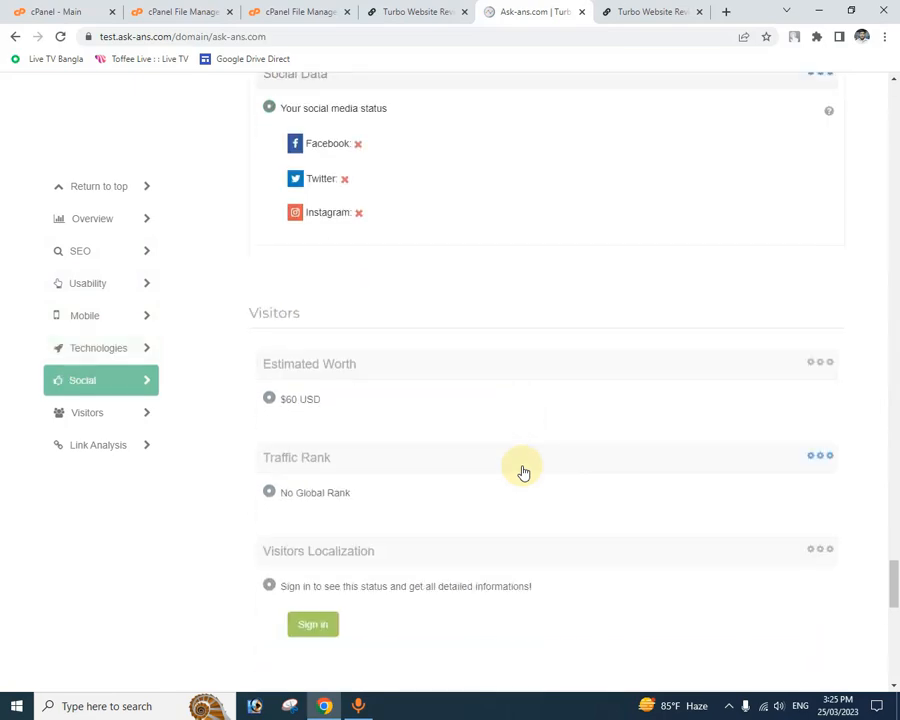
scroll(523, 471, down, 4)
scroll(520, 472, up, 16)
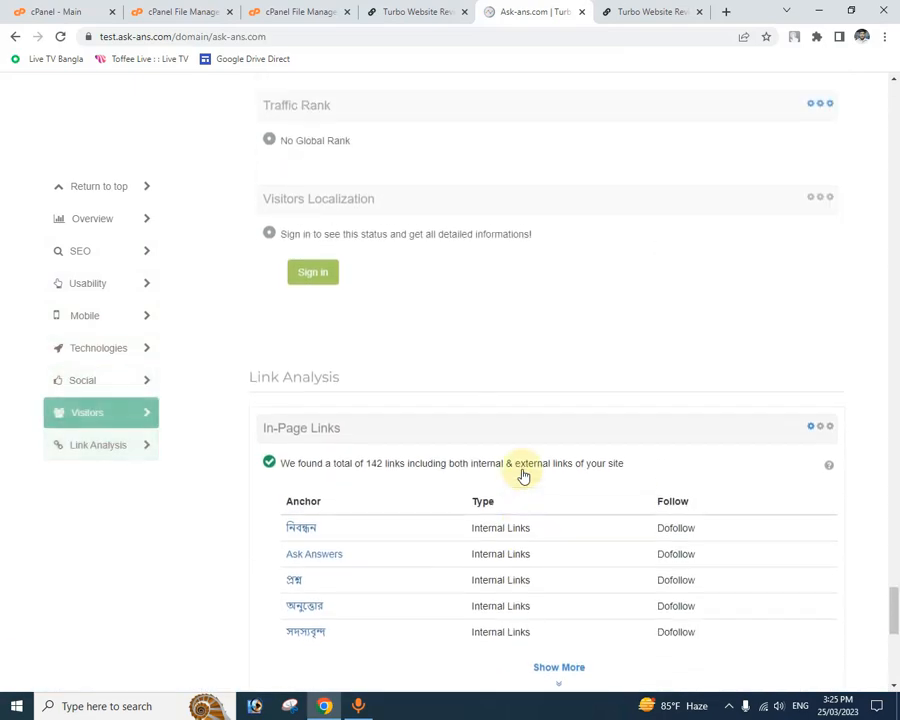
scroll(523, 475, up, 20)
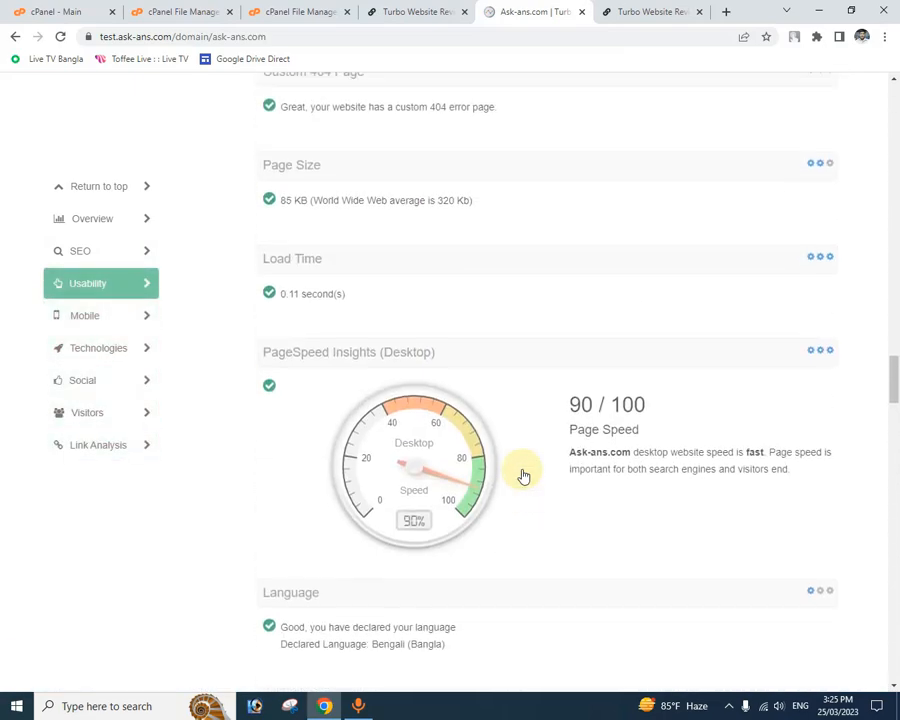
scroll(523, 475, up, 15)
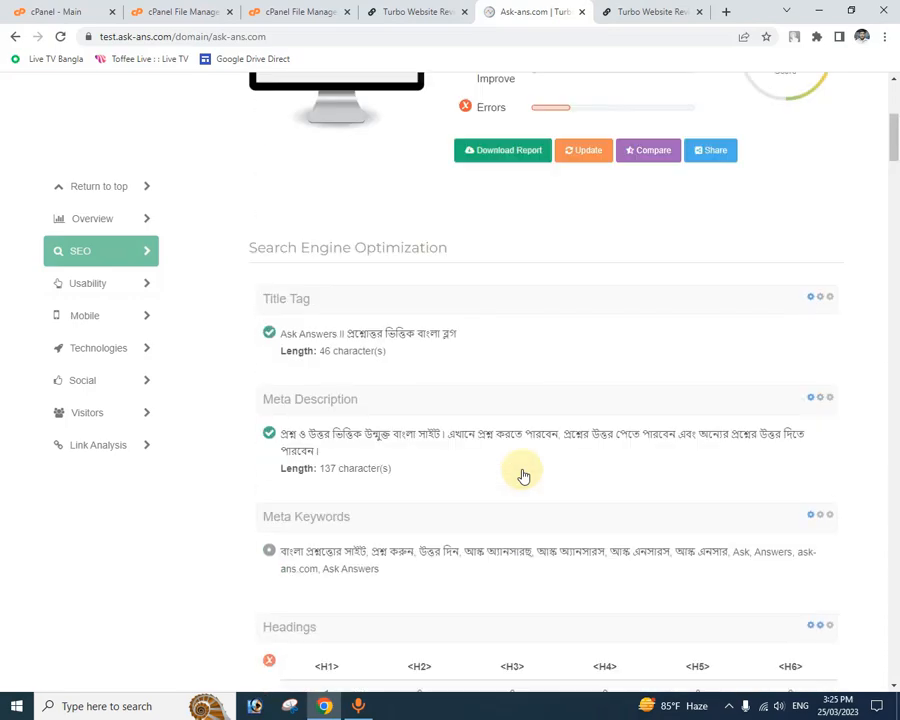